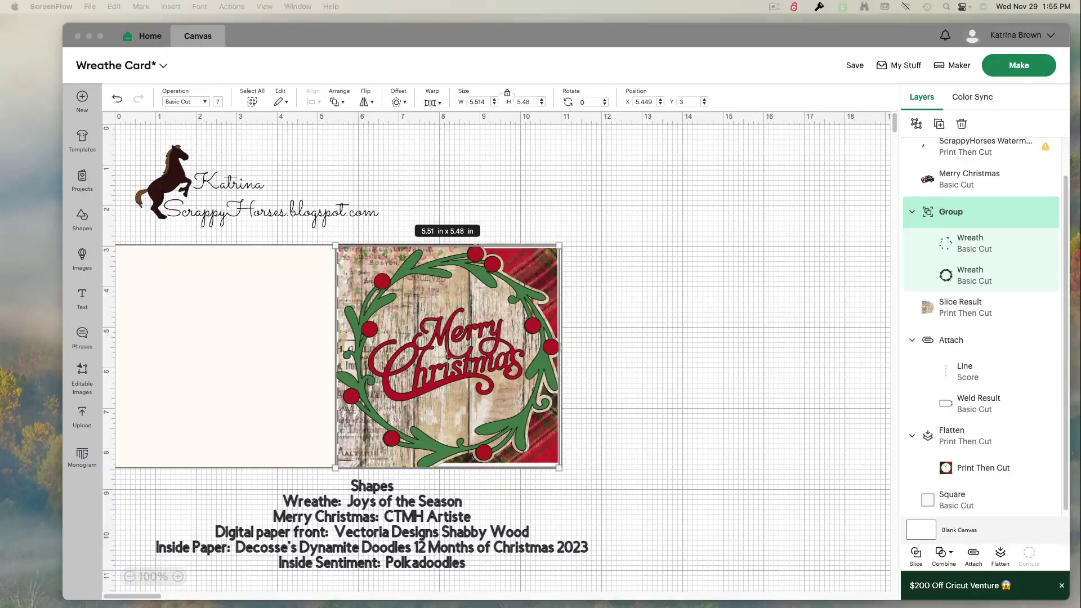
- View the photo of the finished Merry Christmas card and put it away
left_click_drag(0, 47, 433, 69)
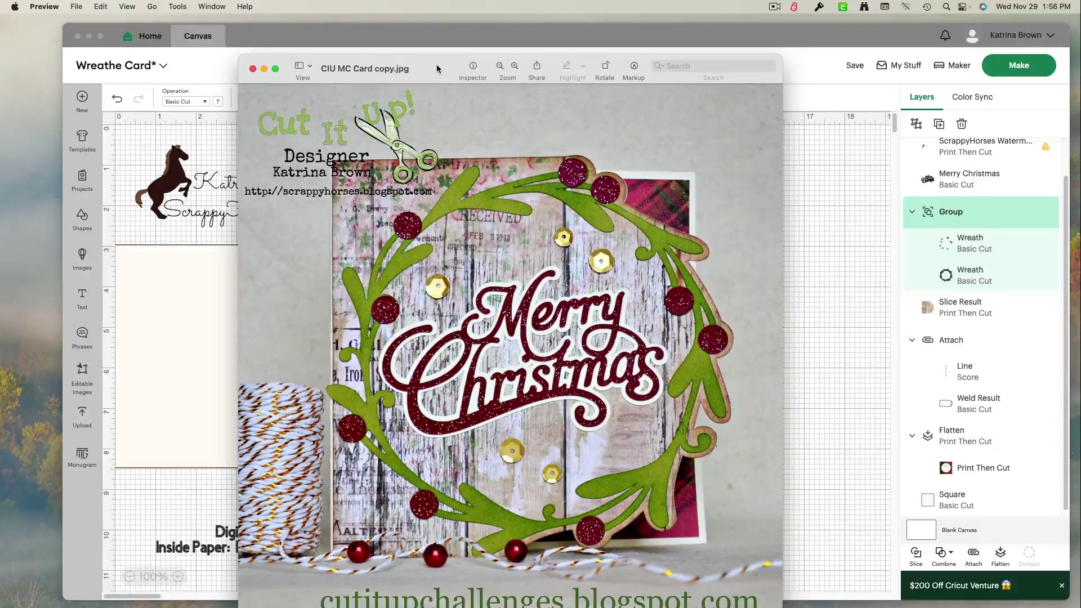
left_click_drag(437, 69, 0, 73)
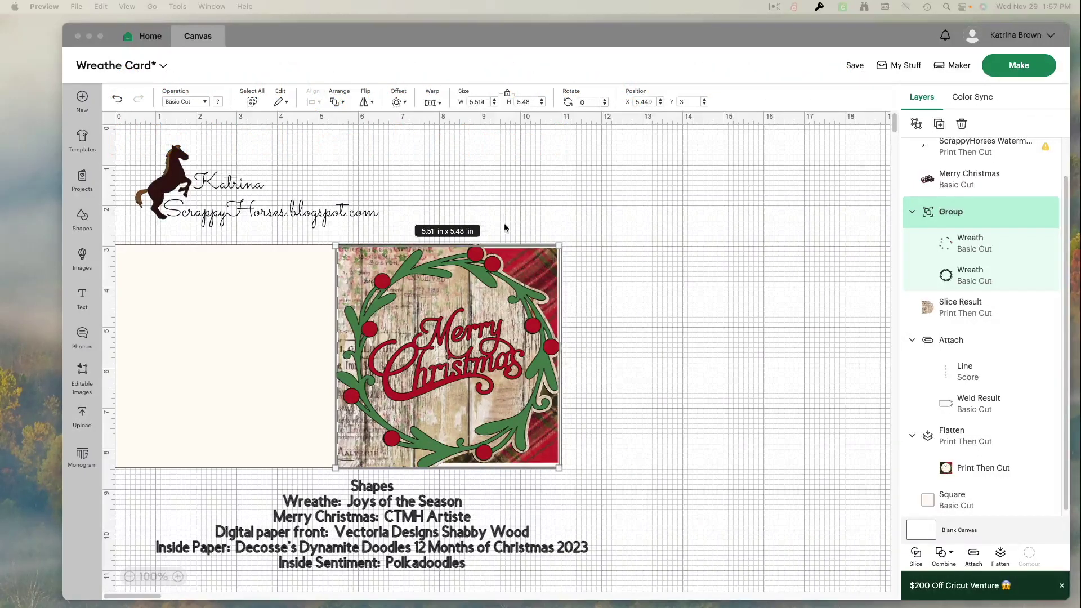
- Clear the work area by moving the inside panel, notes text, watermark, card front pieces and card base away from the wreath
left_click(957, 471)
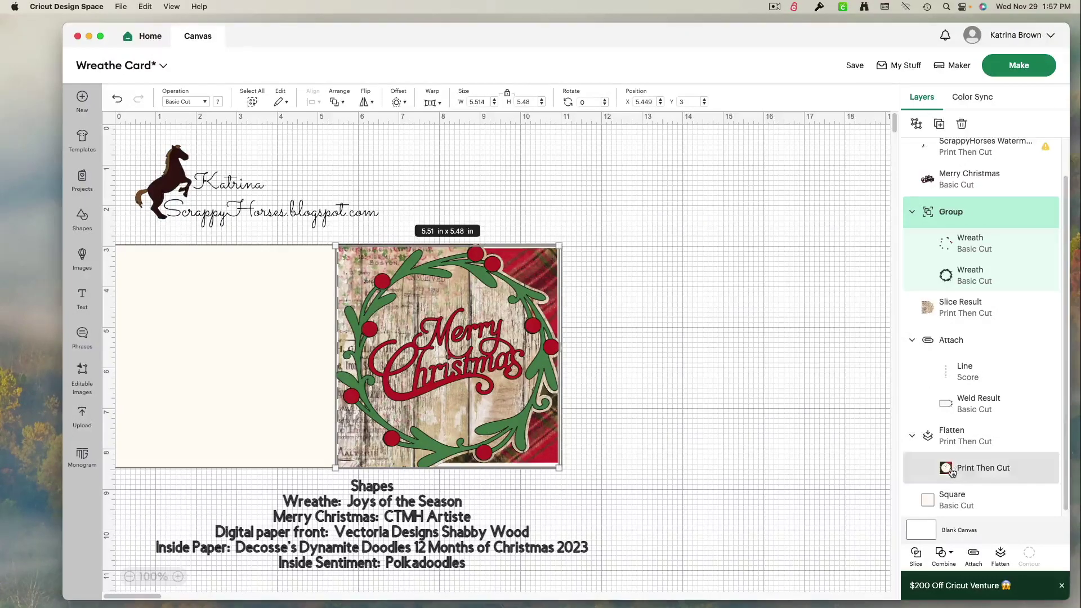
left_click(957, 470)
left_click_drag(545, 277, 789, 270)
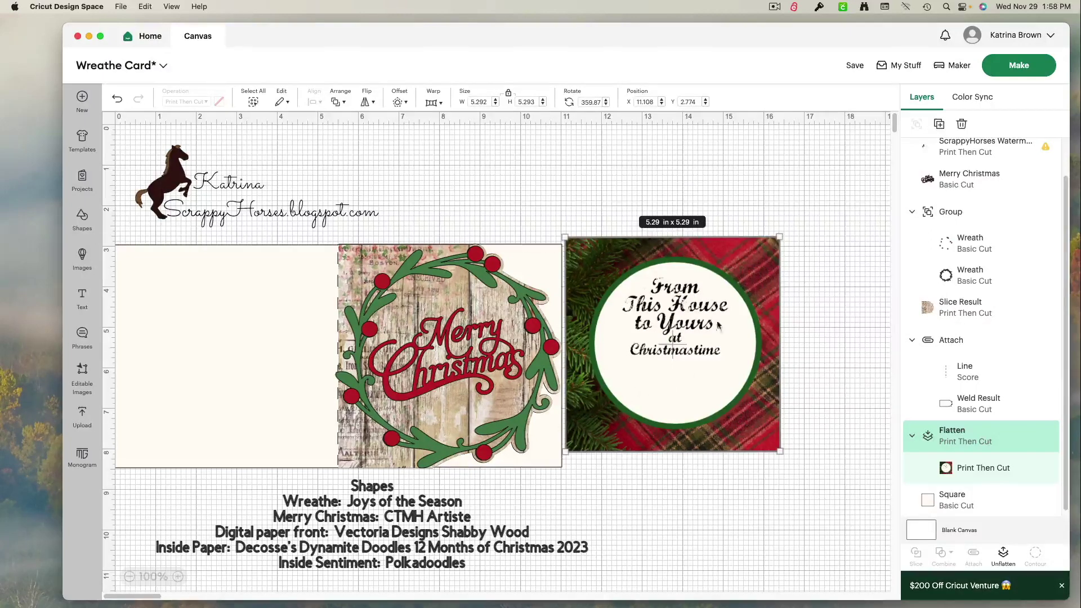
left_click_drag(416, 548, 798, 605)
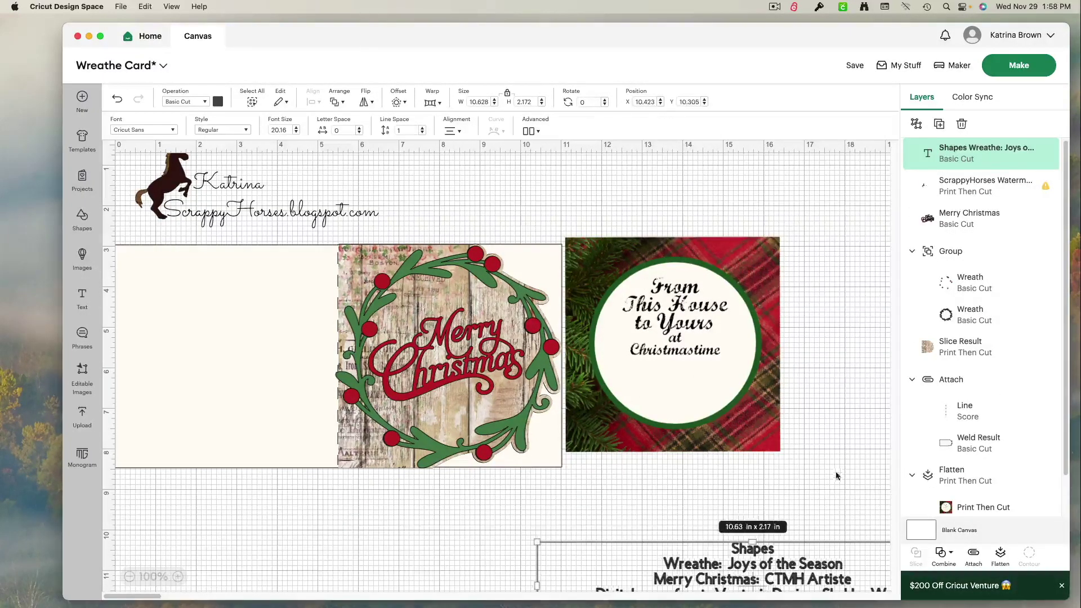
left_click_drag(694, 442, 828, 513)
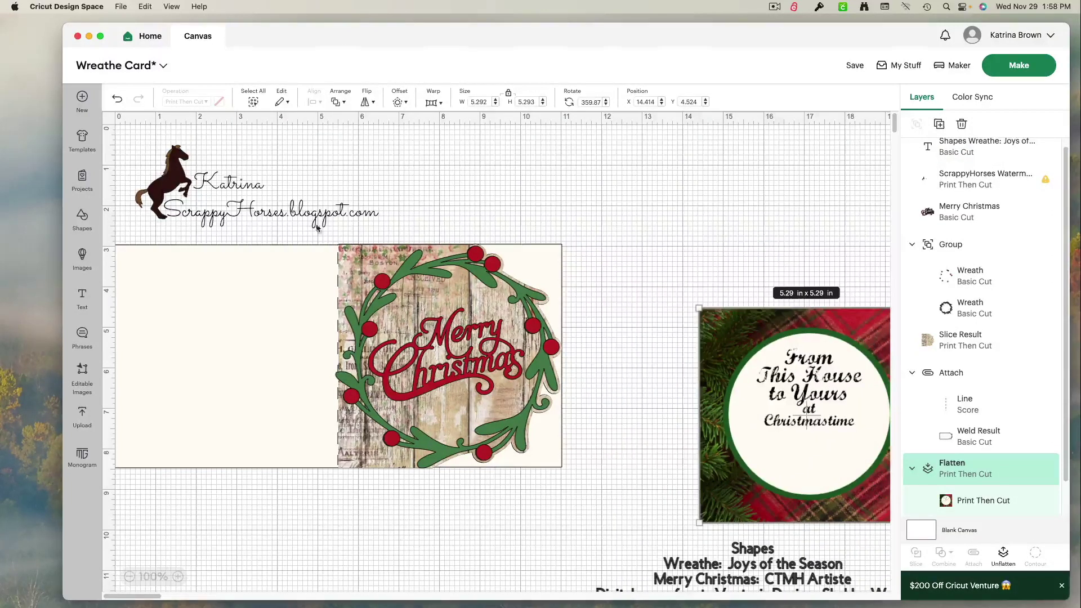
left_click_drag(231, 194, 832, 606)
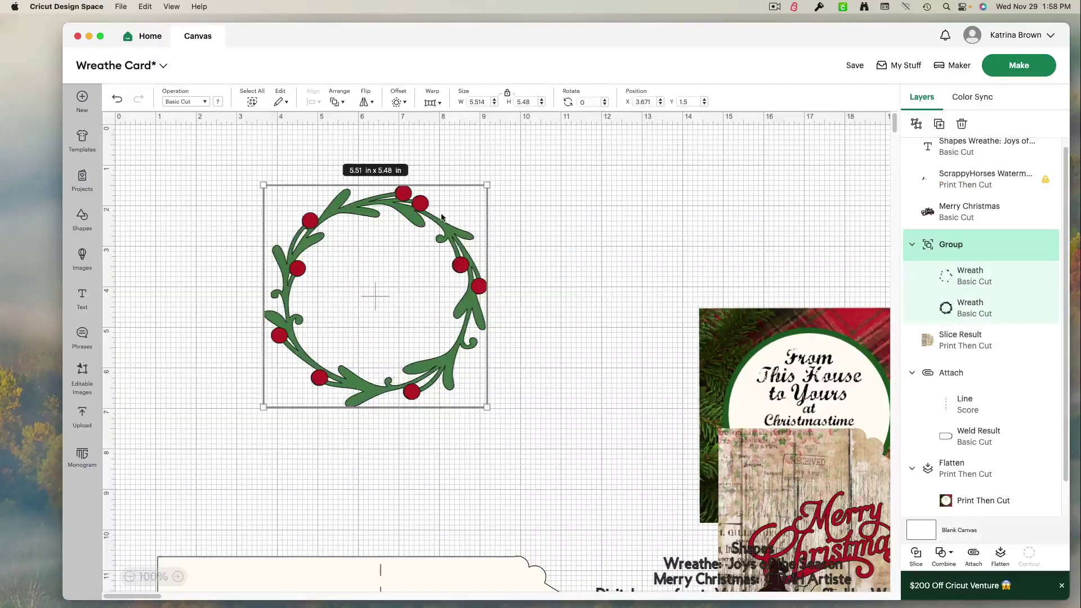
- Apply a 0.069 in offset with rounded corners and welded offsets to the wreath
left_click(398, 101)
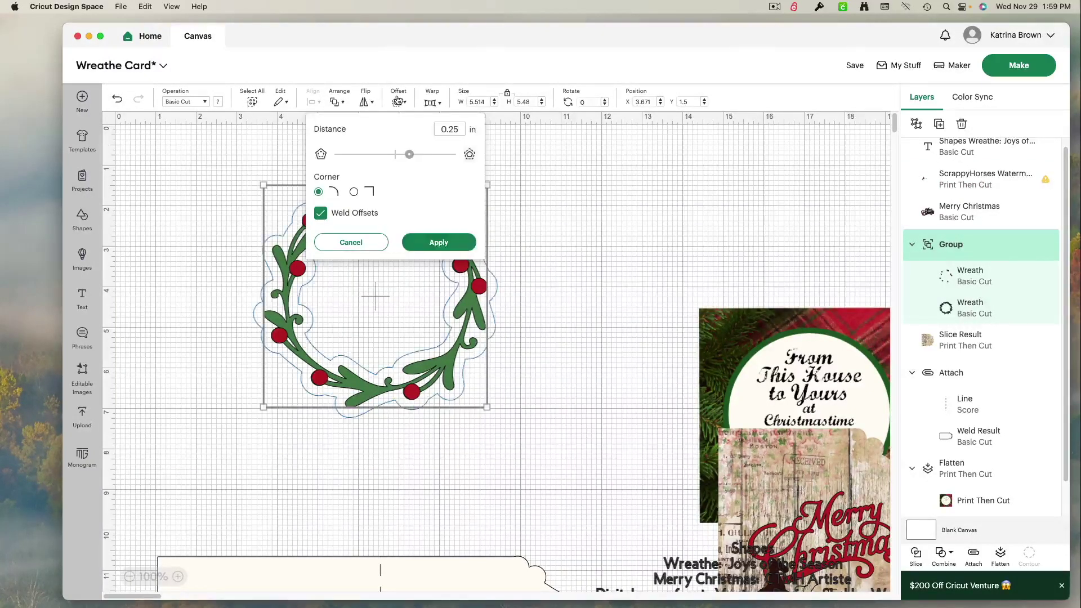
left_click_drag(408, 155, 405, 155)
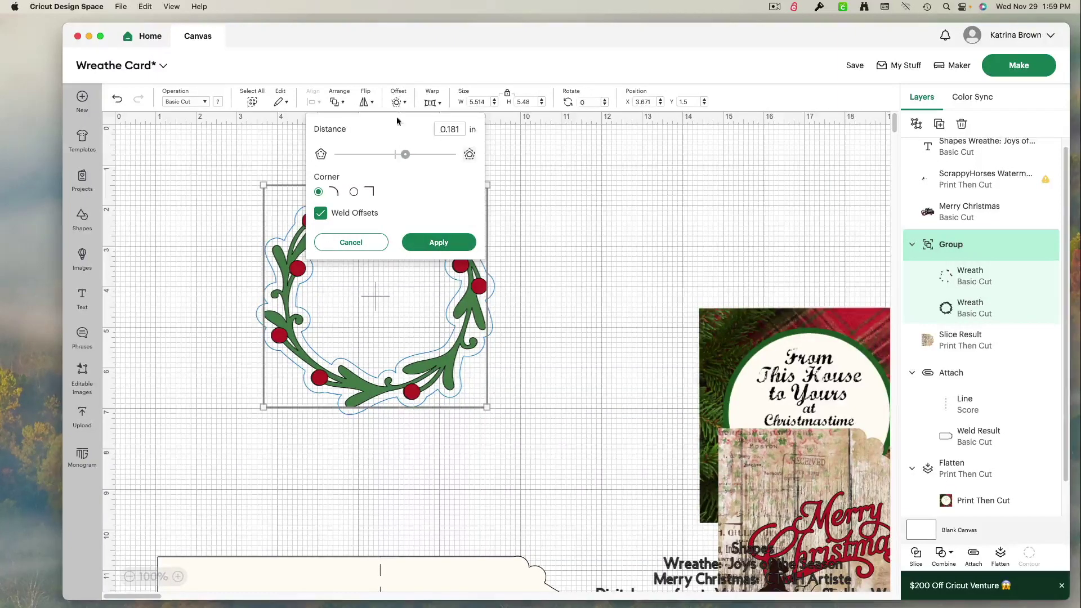
left_click_drag(406, 155, 399, 160)
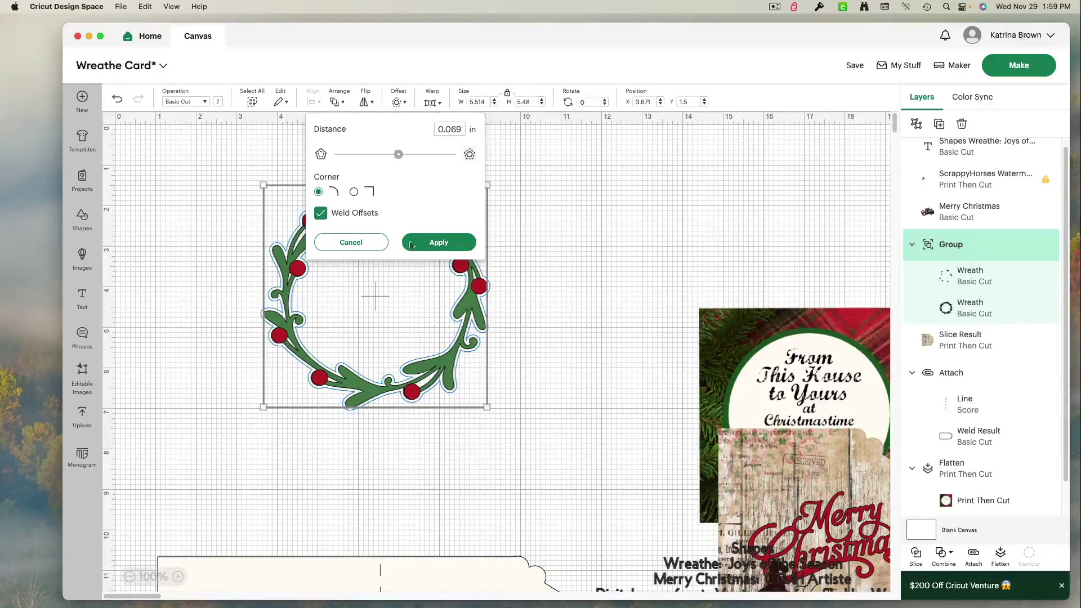
left_click(438, 244)
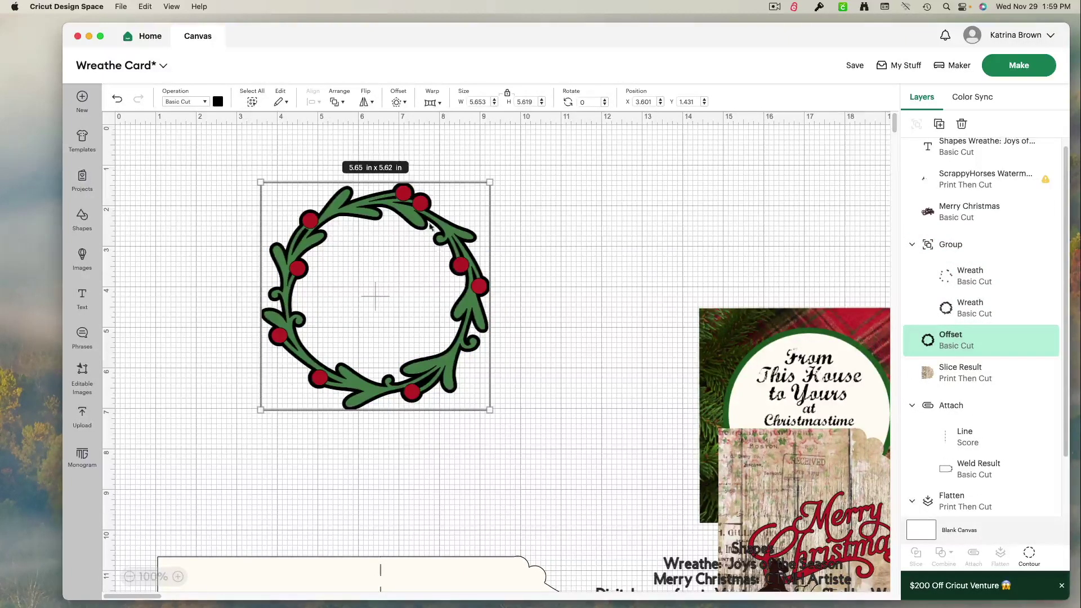
- Separate the offset from the wreath and hide all its contours to make a solid shape
left_click_drag(414, 221, 294, 213)
left_click_drag(455, 240, 762, 295)
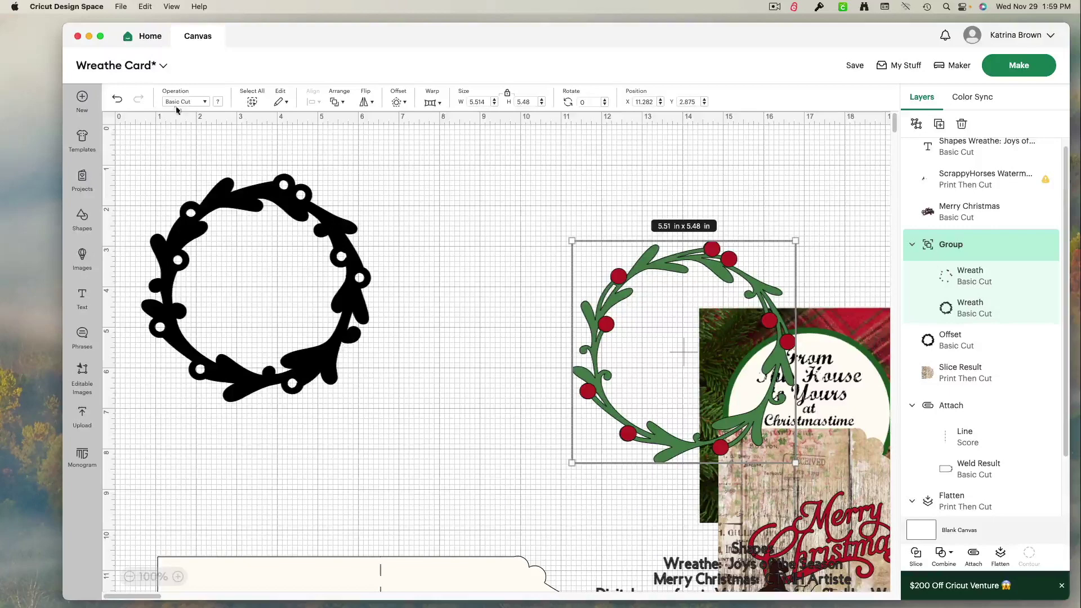
left_click(231, 195)
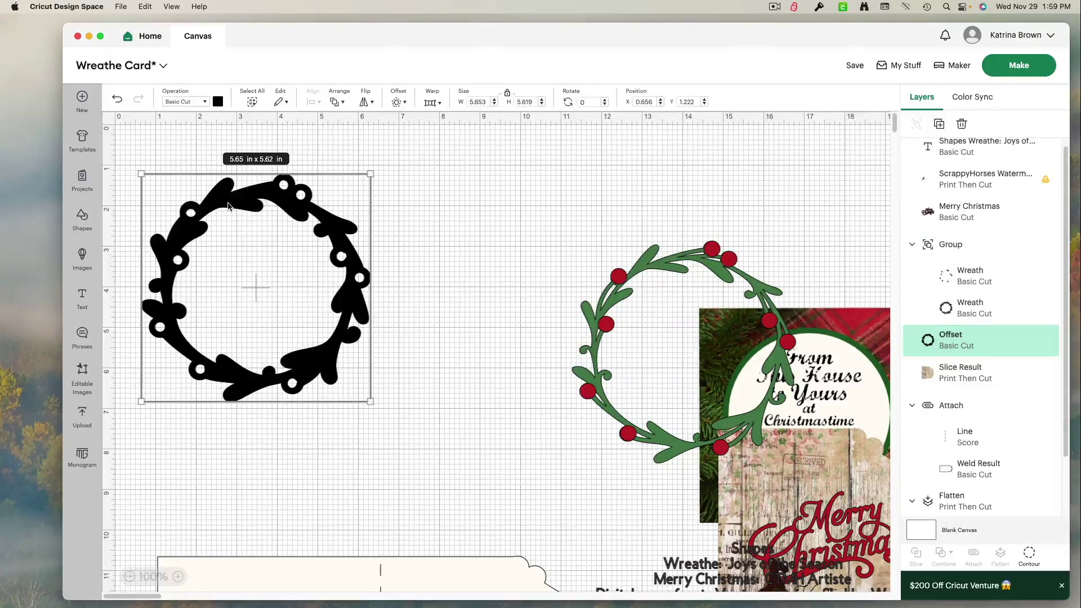
left_click(1029, 559)
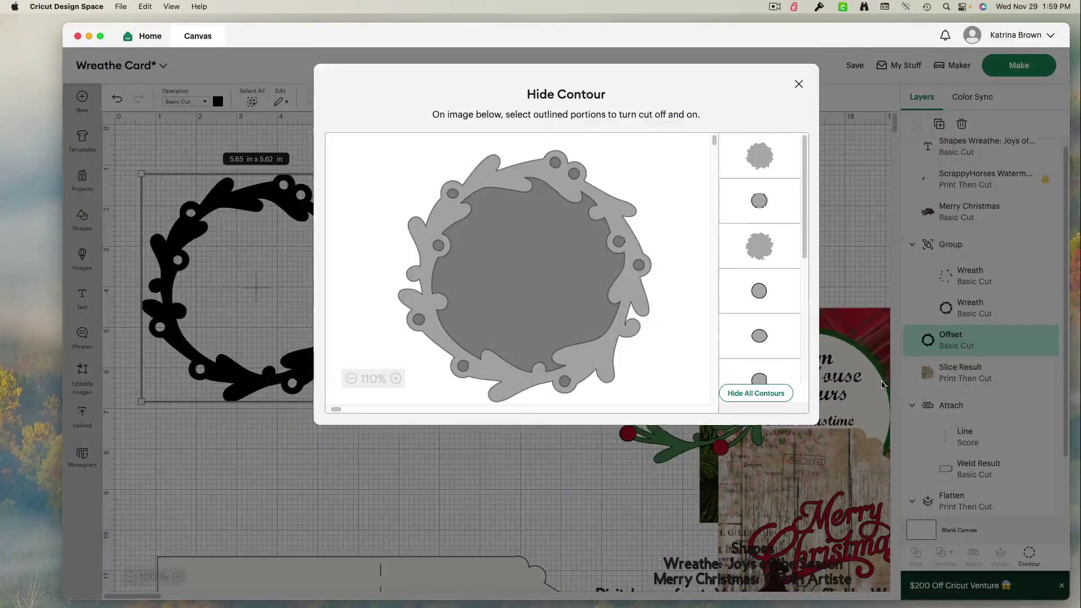
left_click(765, 394)
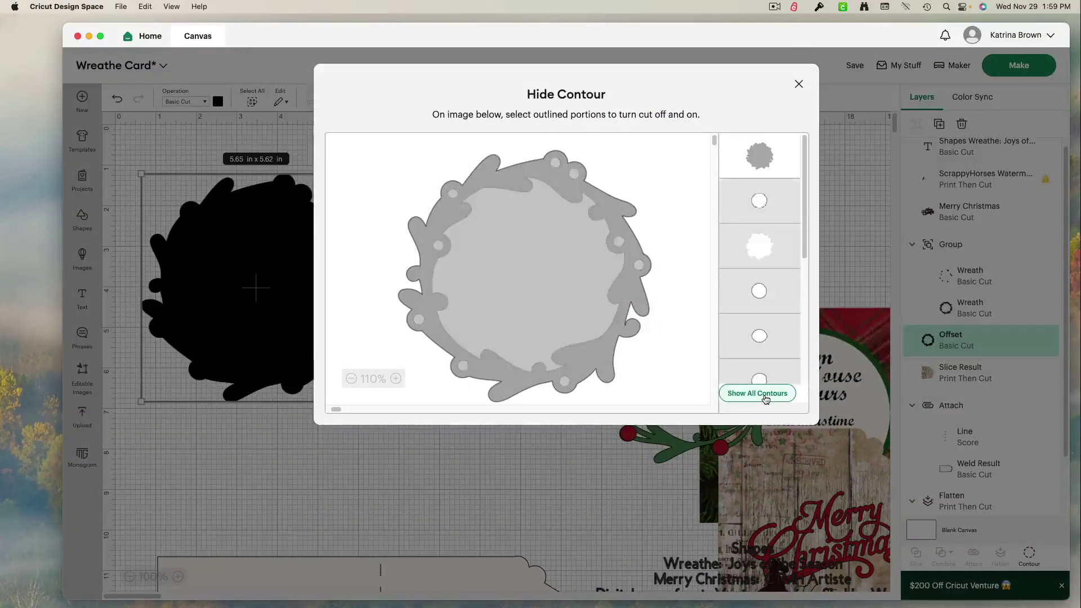
left_click(765, 394)
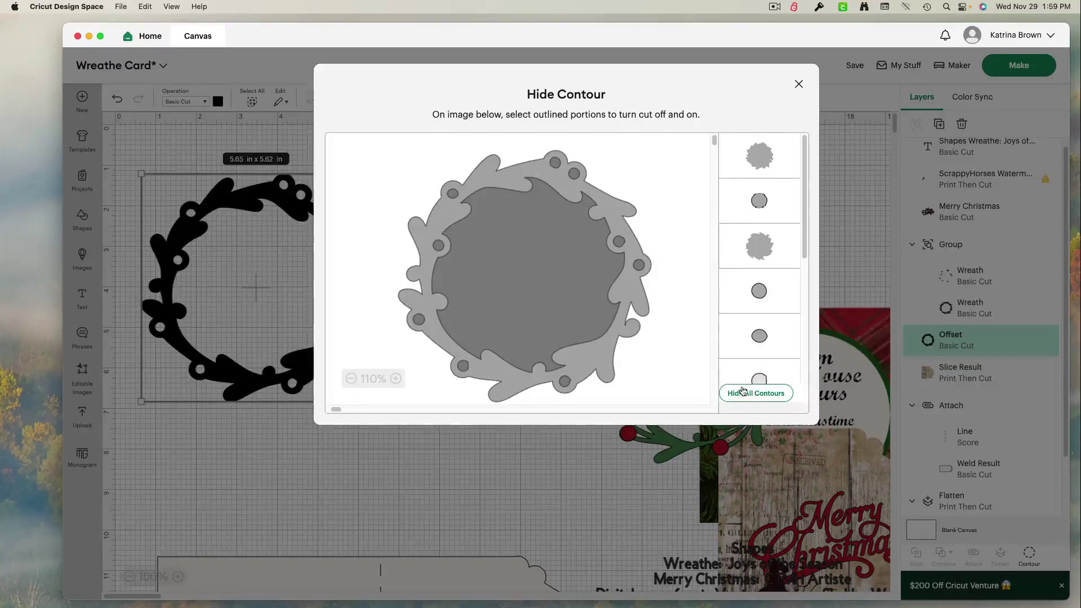
left_click(744, 393)
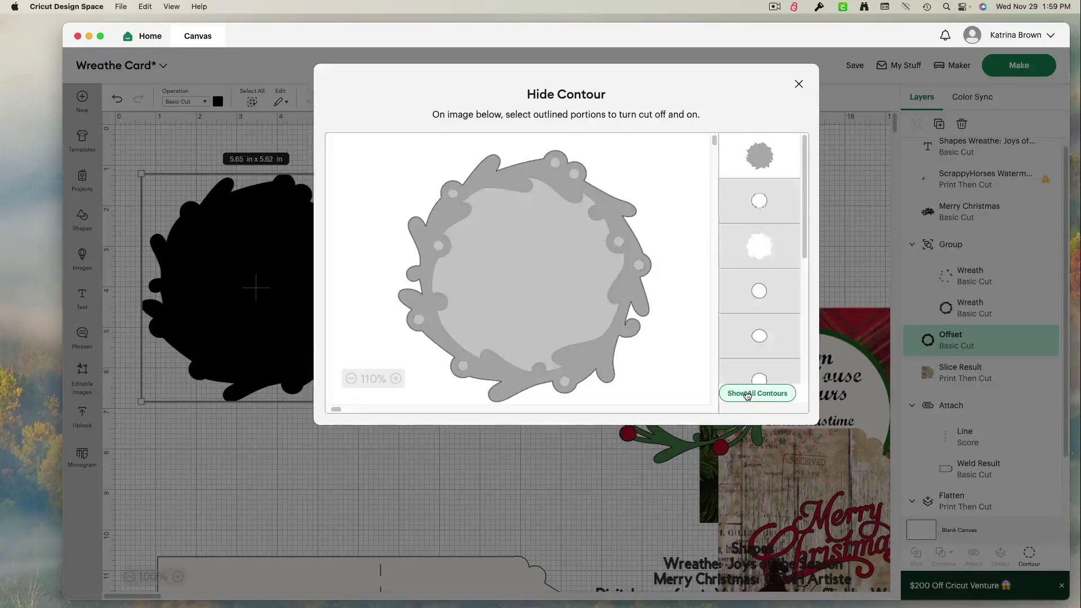
left_click(799, 84)
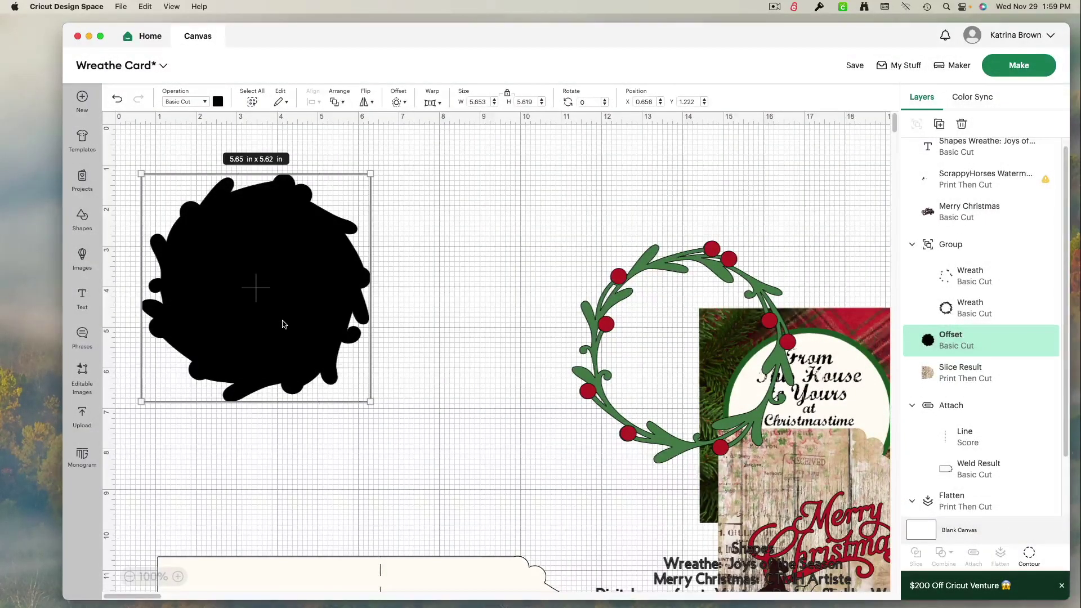
- Reposition the card base lower on the canvas and place the solid offset over the wreath
left_click_drag(285, 327, 442, 306)
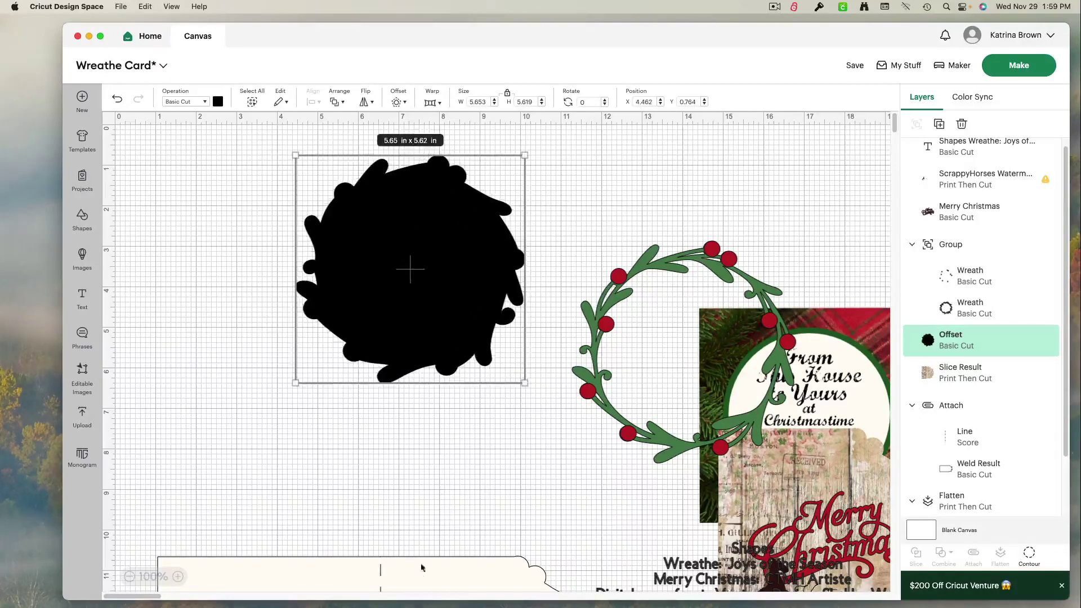
left_click_drag(427, 586, 376, 418)
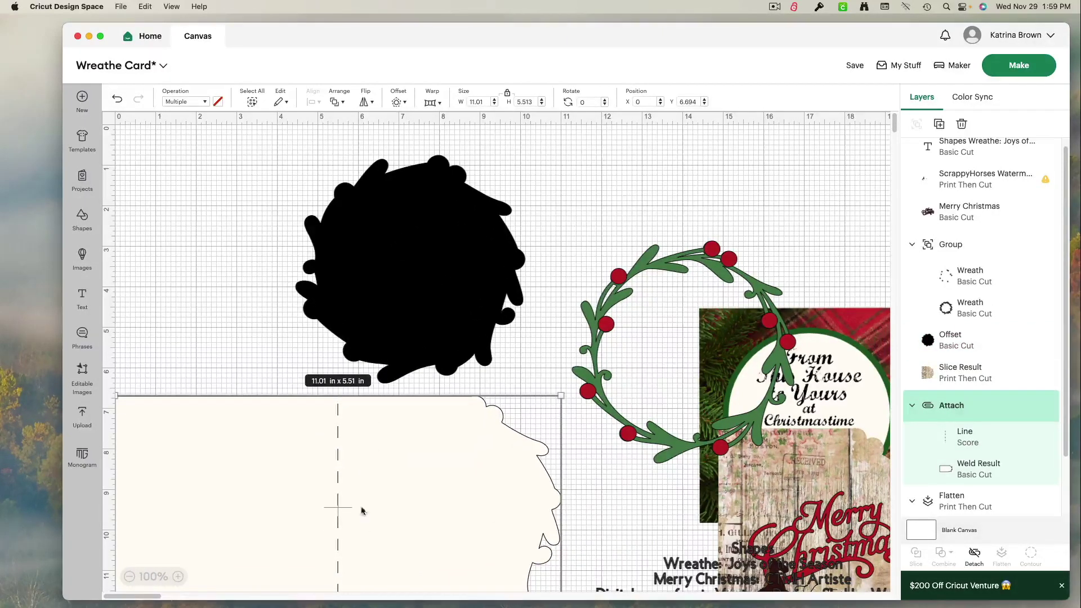
left_click_drag(443, 480, 470, 598)
left_click_drag(434, 321, 749, 410)
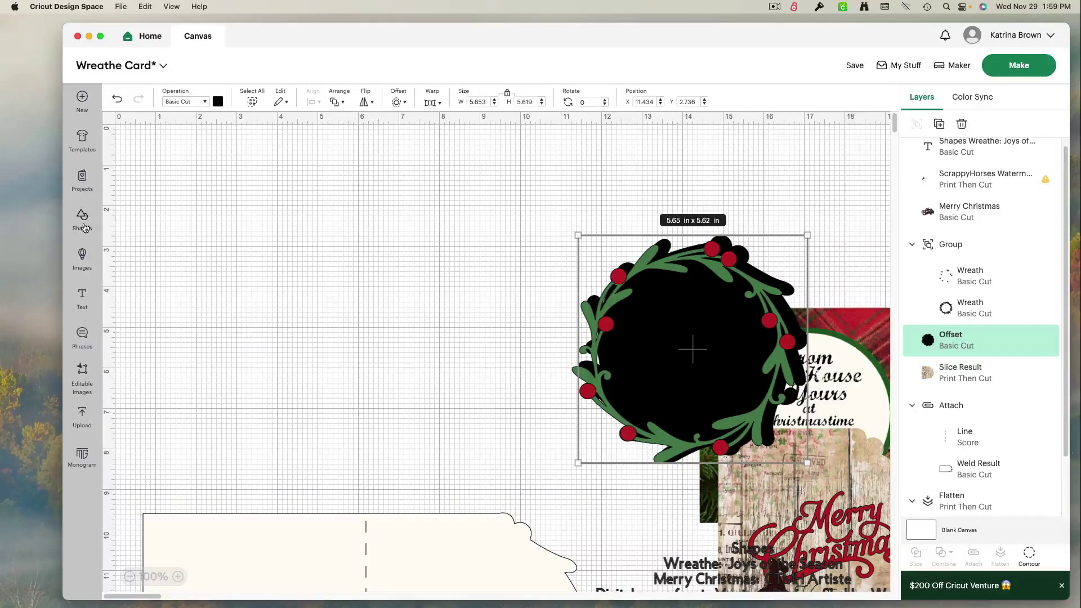
- Insert a square at the canvas origin and set its size to 5.5 in
left_click(83, 228)
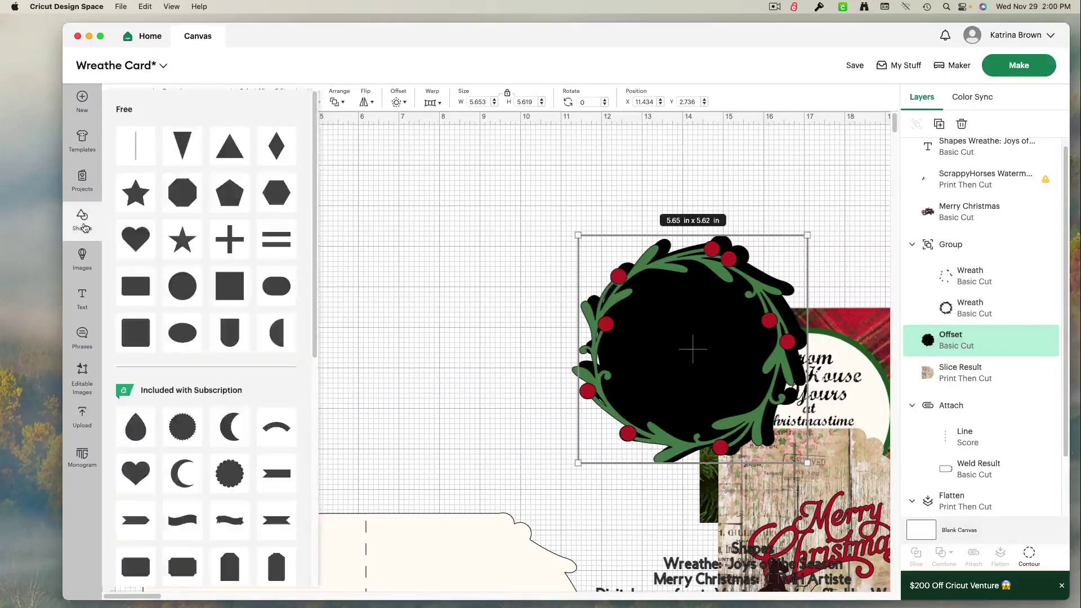
left_click(228, 291)
left_click_drag(180, 204, 161, 183)
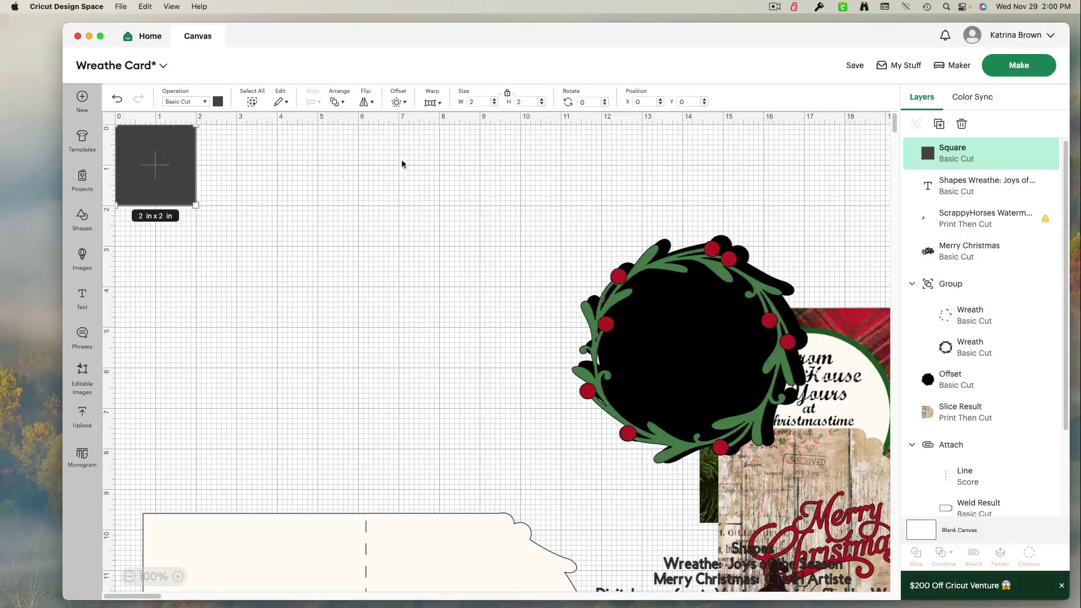
left_click(481, 101)
key("Return")
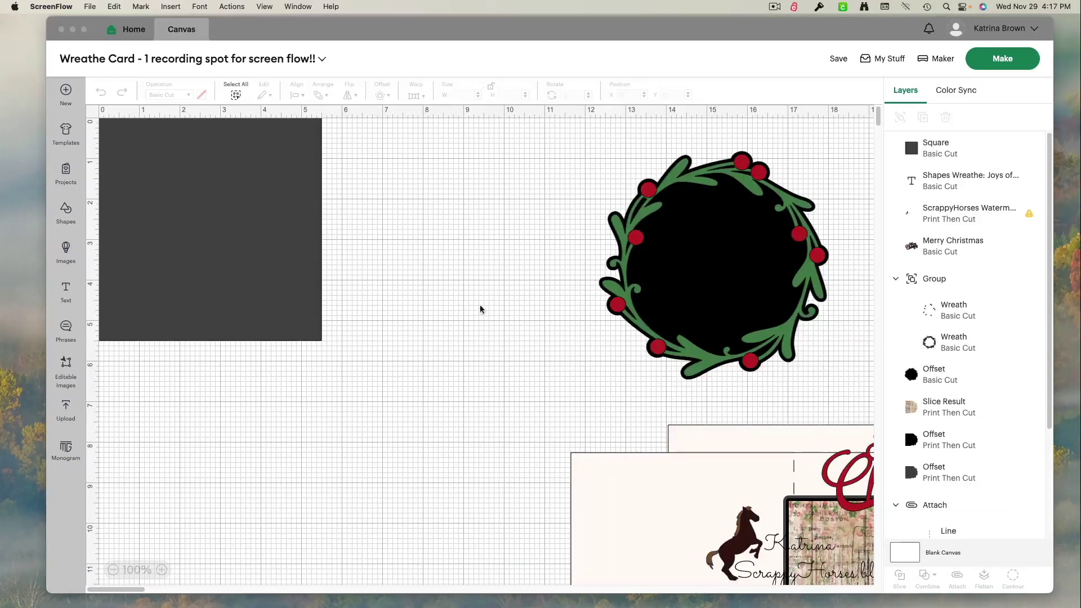
- Move the wreath off the solid offset and place the offset beside the square, slightly overlapping the square's right edge
left_click(273, 274)
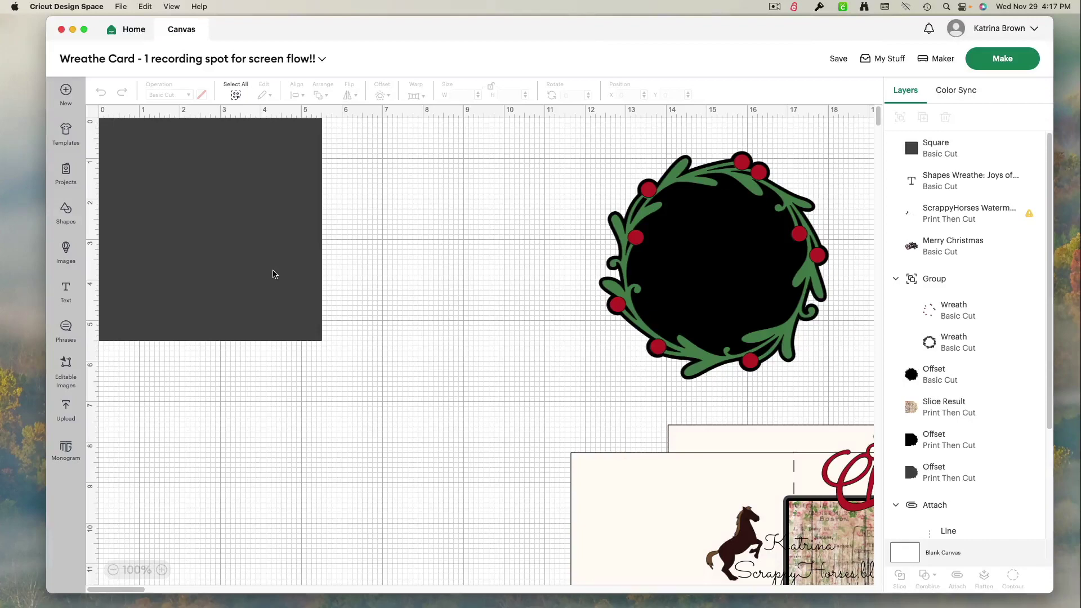
left_click(274, 274)
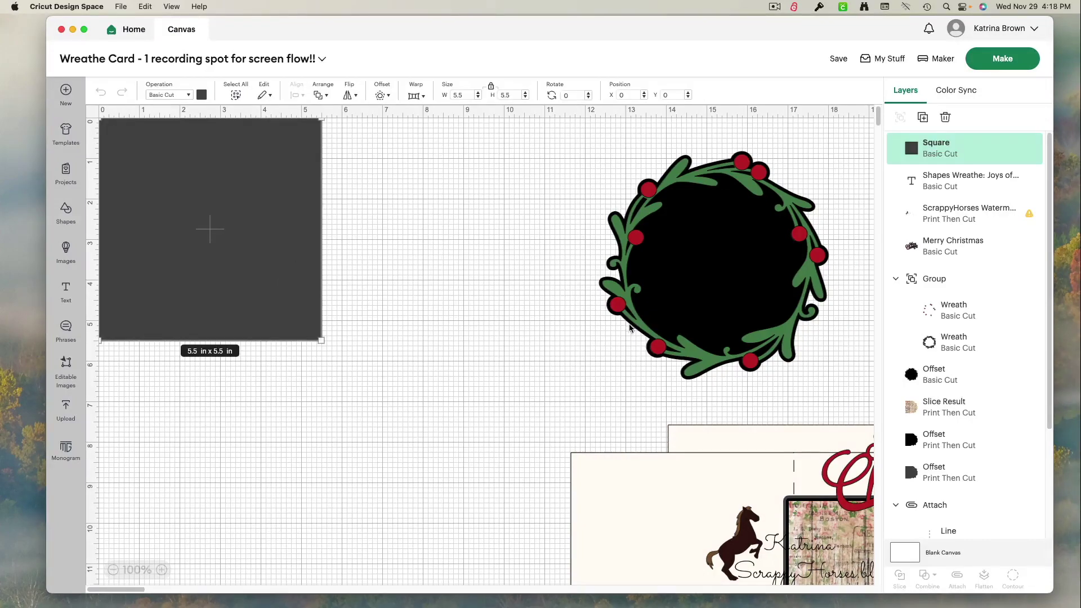
left_click_drag(634, 327, 698, 348)
left_click_drag(635, 311, 386, 282)
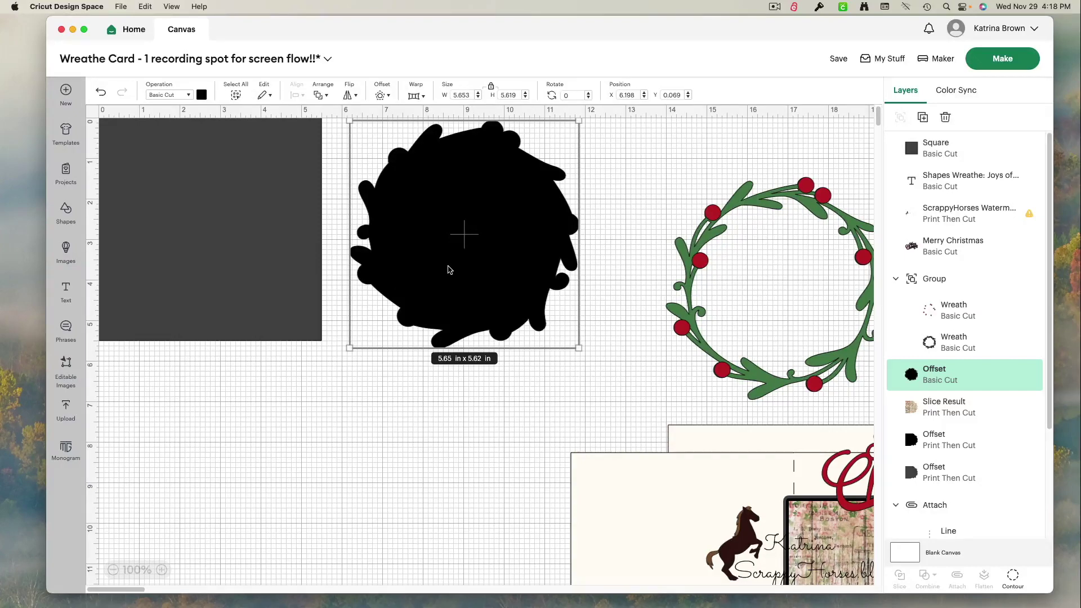
mouse_move(482, 261)
left_mouse_down()
mouse_move(451, 255)
mouse_move(503, 259)
left_mouse_up()
left_click(593, 269)
left_click(591, 269)
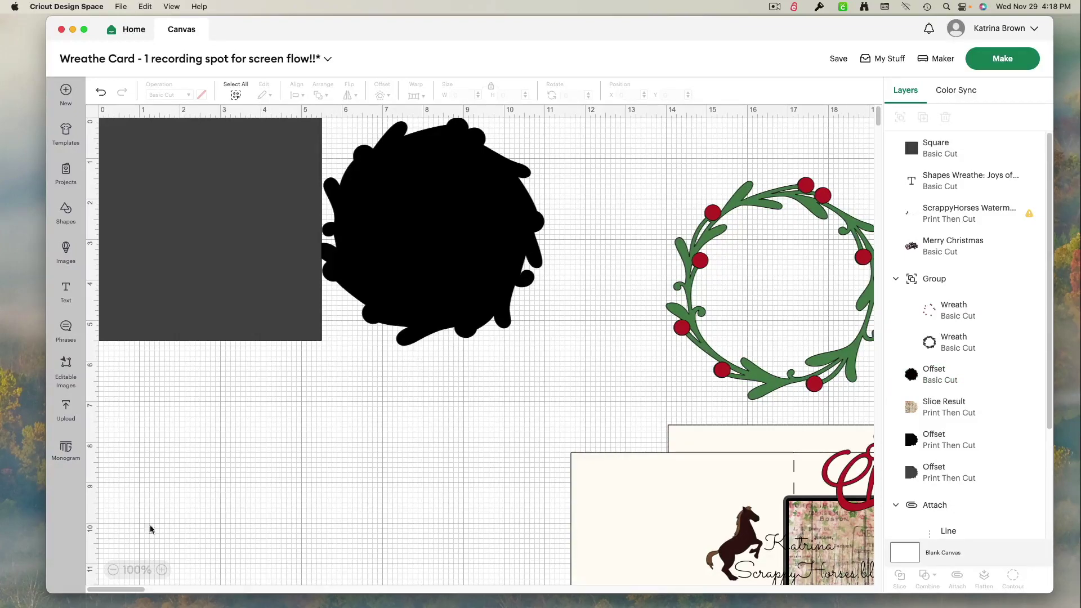
- Widen the square to about 8.26 in to cover the left half of the solid offset, and select the offset
left_click(162, 570)
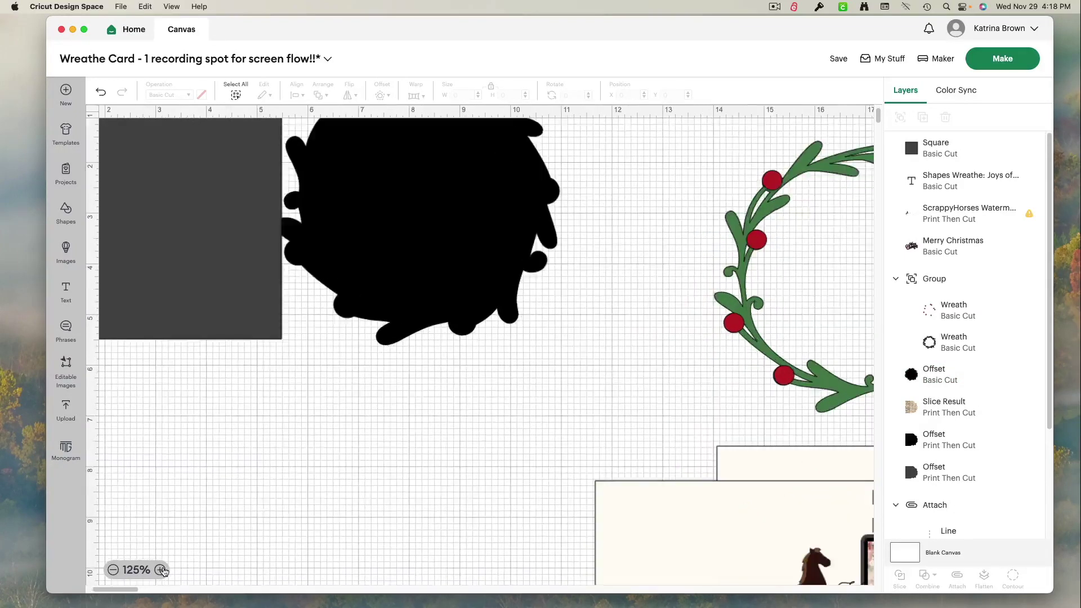
left_click(163, 571)
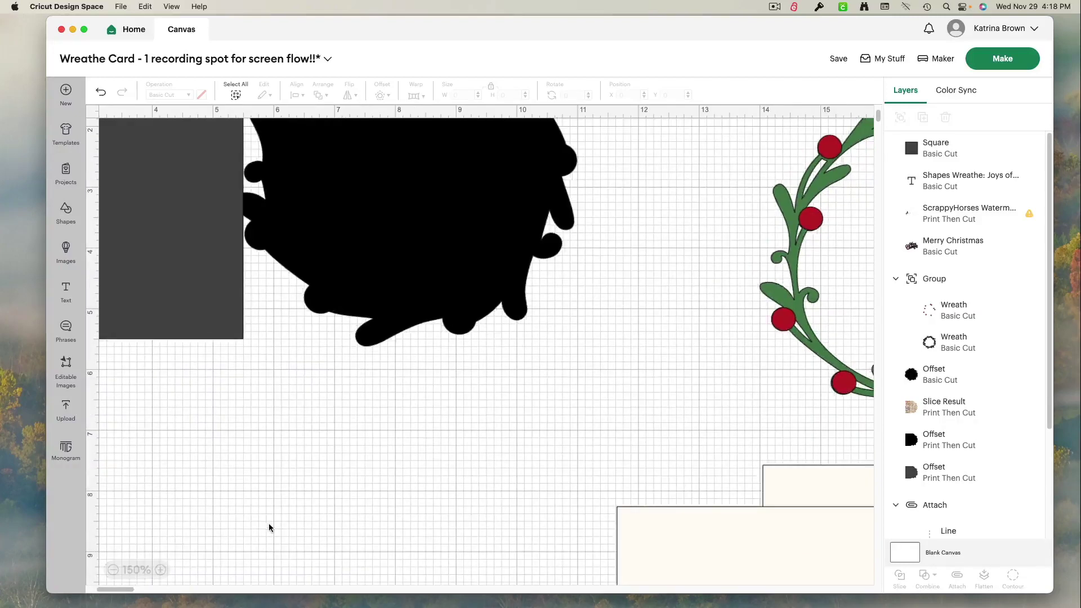
scroll(268, 525, "up", 5)
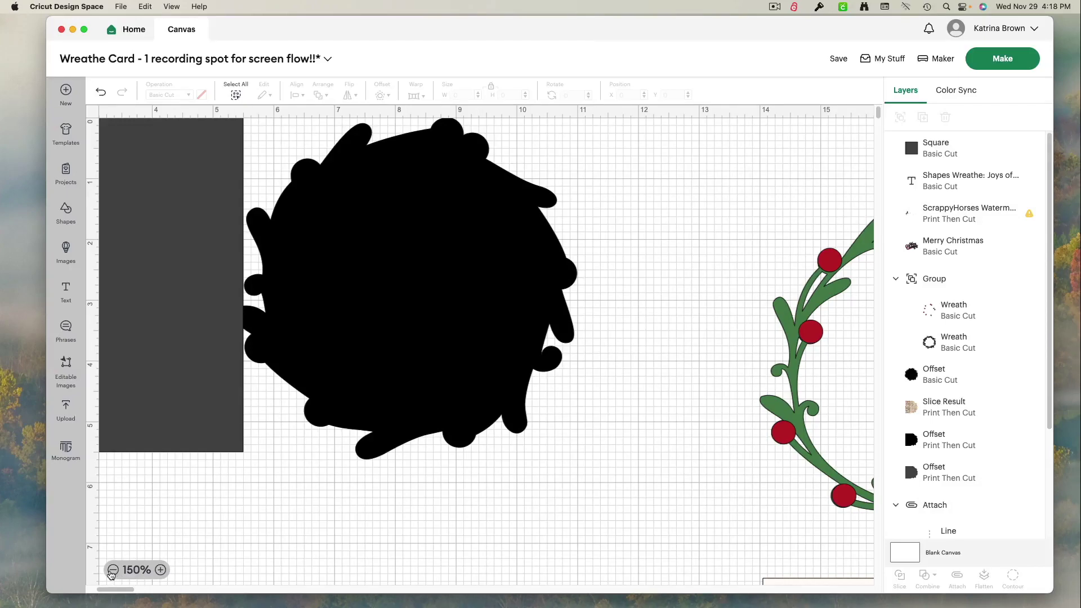
left_click(112, 570)
left_click(112, 570)
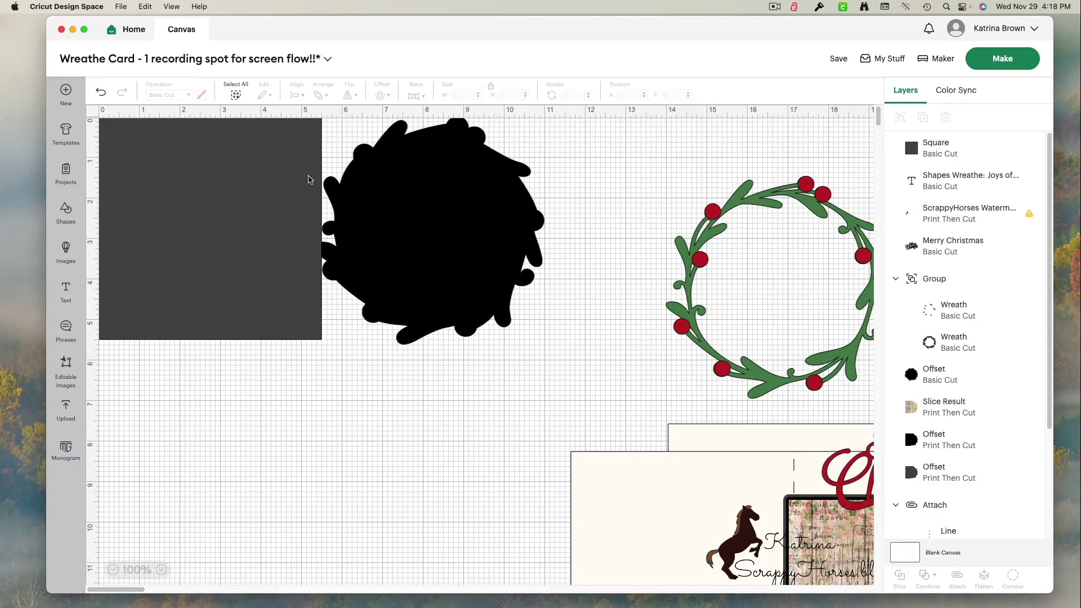
left_click(299, 209)
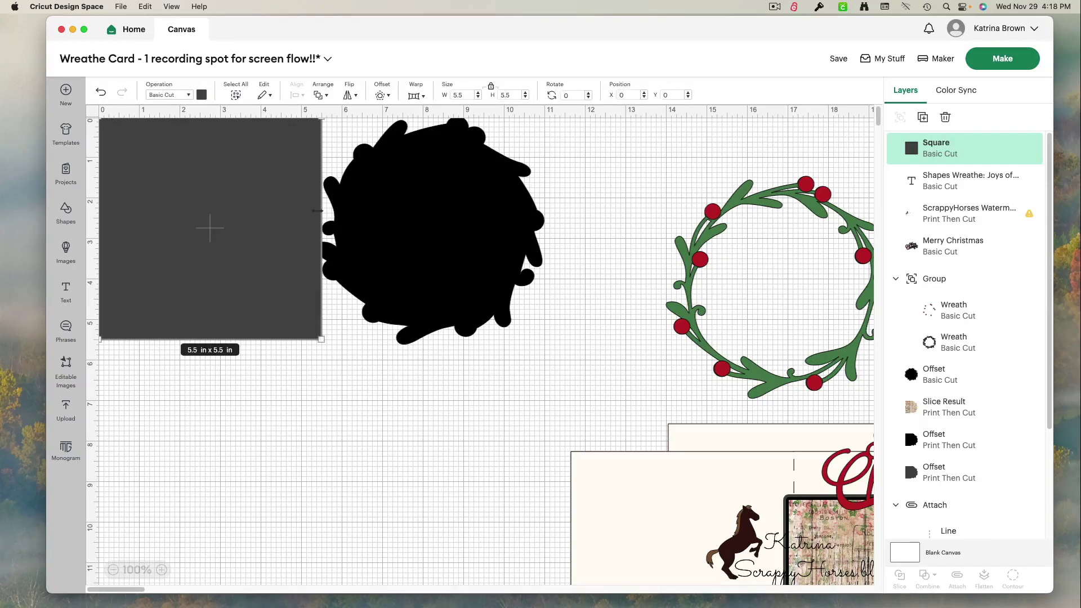
left_click_drag(317, 212, 431, 226)
left_click_drag(341, 219, 342, 214)
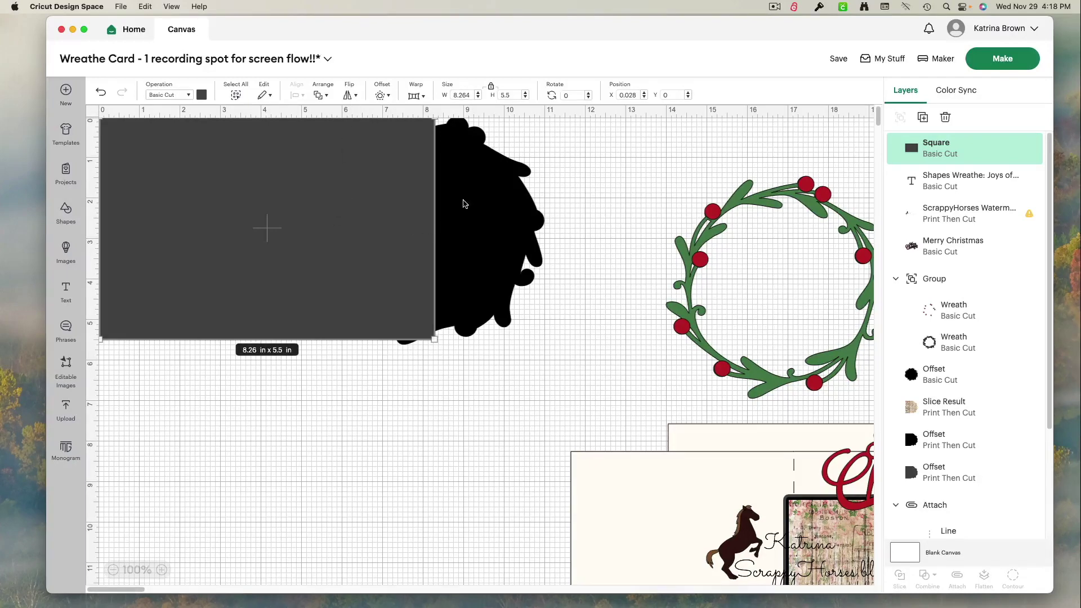
left_click(465, 201)
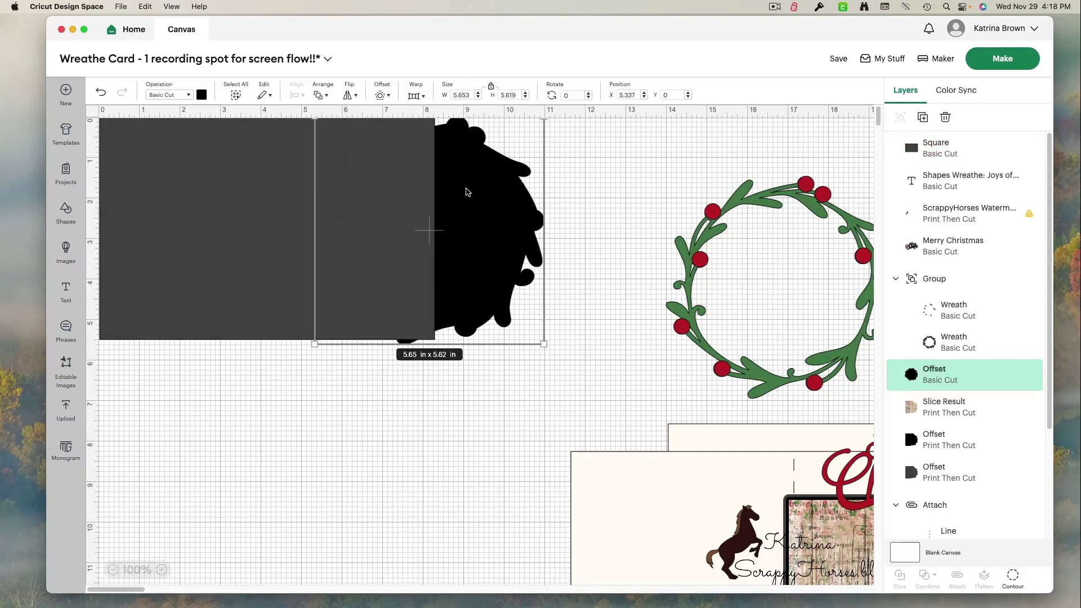
- Narrow the wide square to about 7.8 in so more of the solid offset shows beyond its right edge
left_click(432, 446)
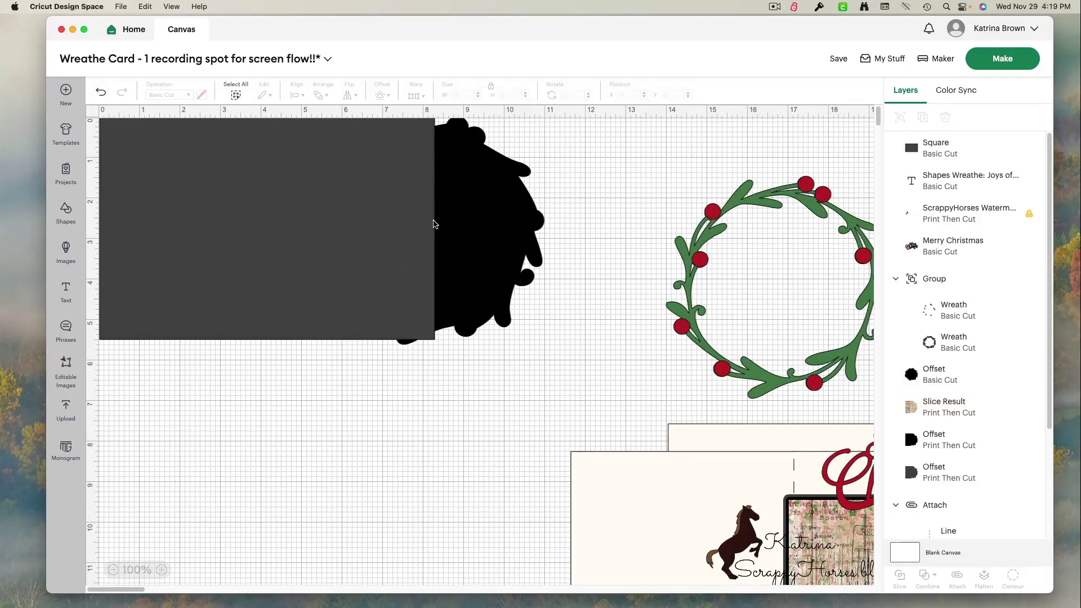
left_click(429, 223)
left_click_drag(434, 225, 417, 224)
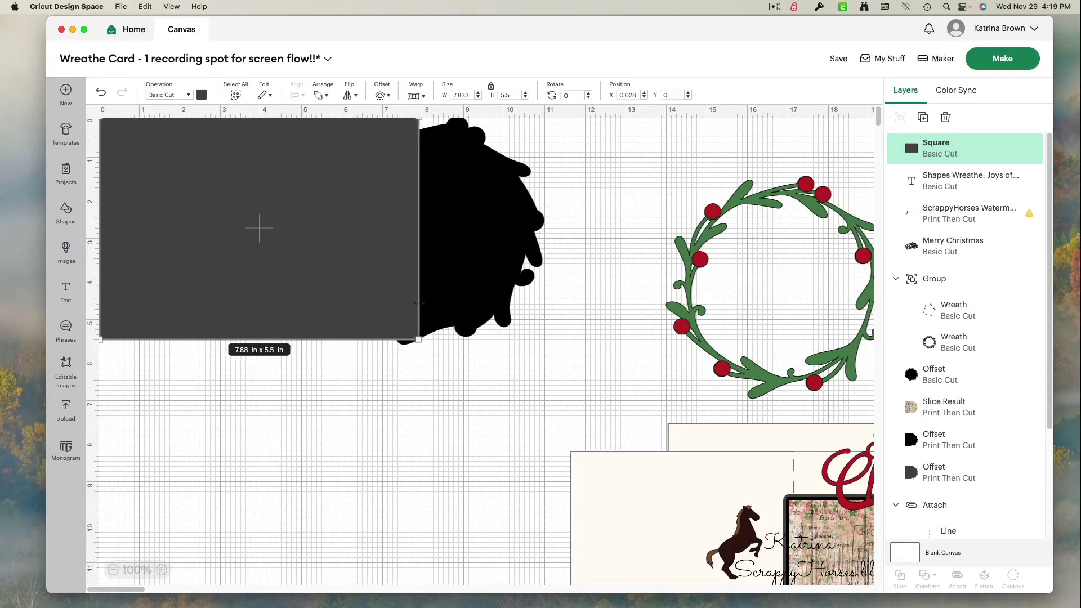
left_click(436, 404)
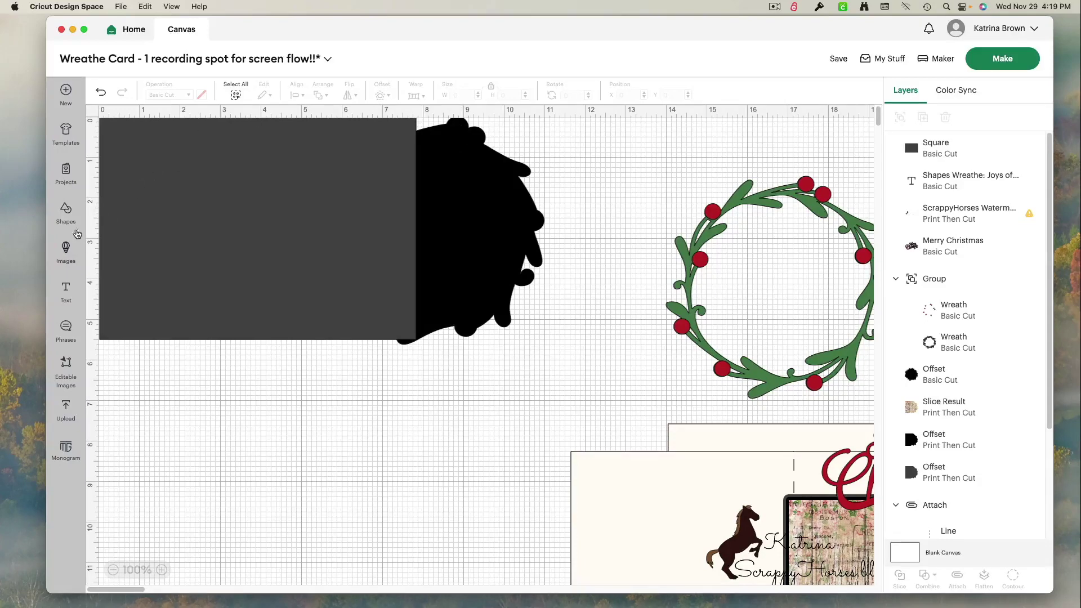
- Insert a 2 in square and place it over the top junction between the wide rectangle and the solid offset
left_click(68, 221)
left_click(218, 282)
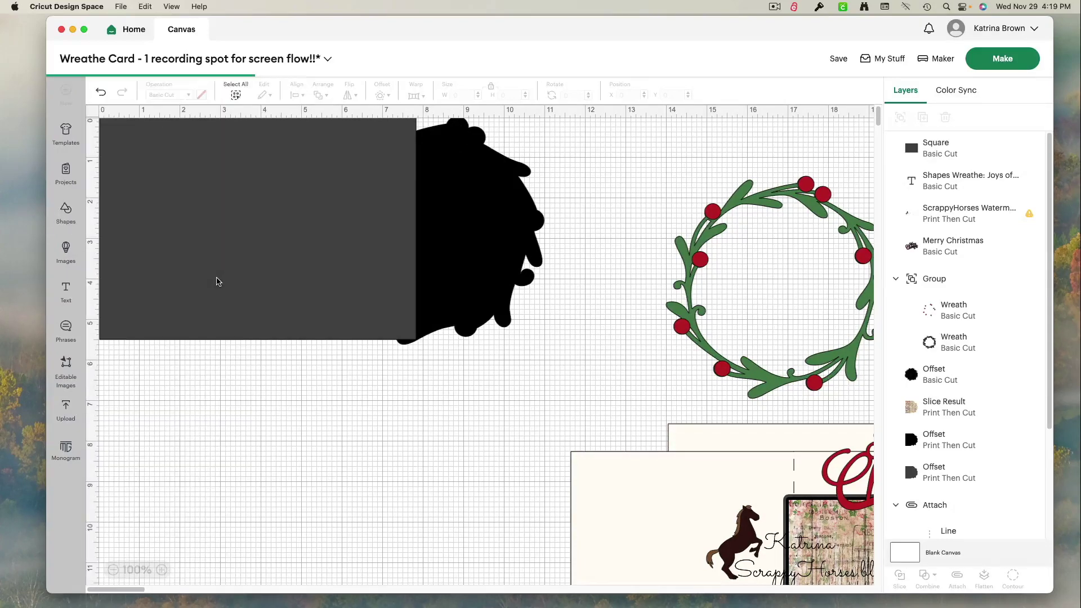
left_click_drag(166, 183, 420, 250)
left_click(564, 315)
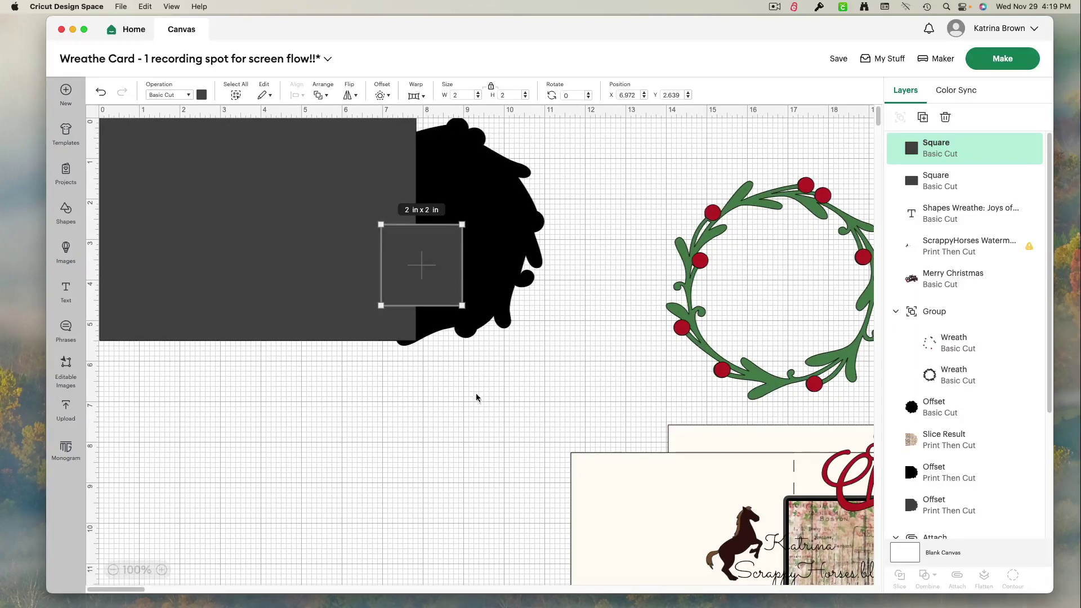
left_click_drag(423, 263, 420, 159)
left_click(586, 358)
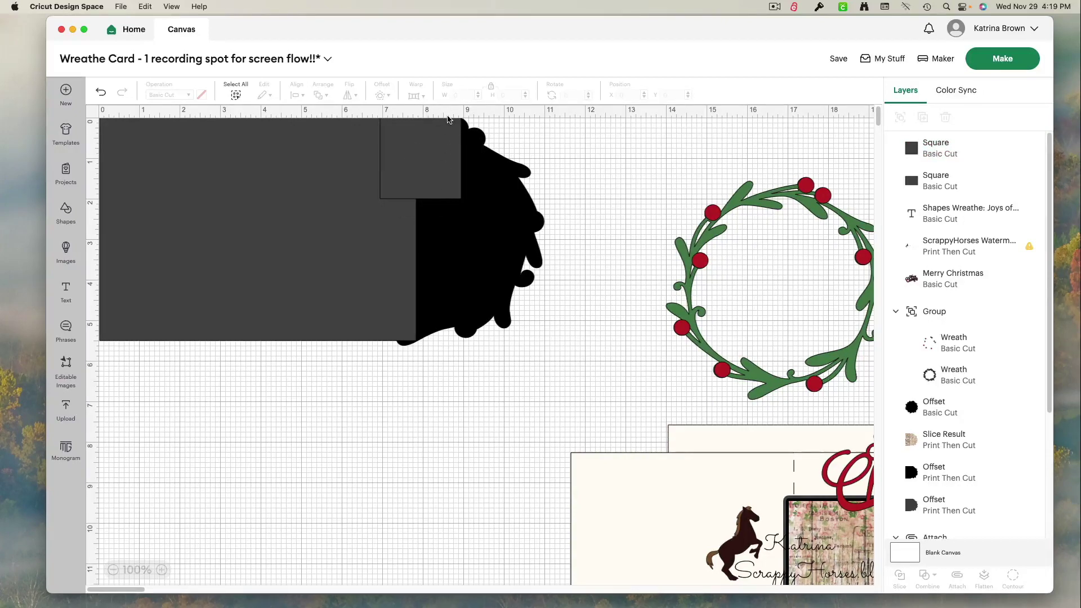
- Weld both squares and the solid offset into one shape
left_click_drag(546, 391, 383, 207)
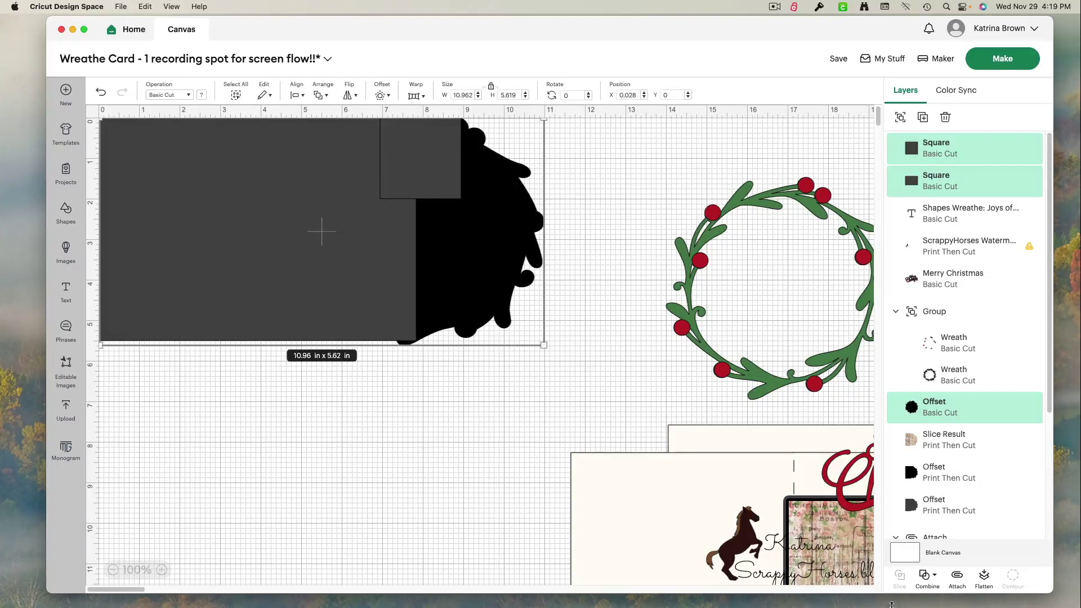
left_click(926, 581)
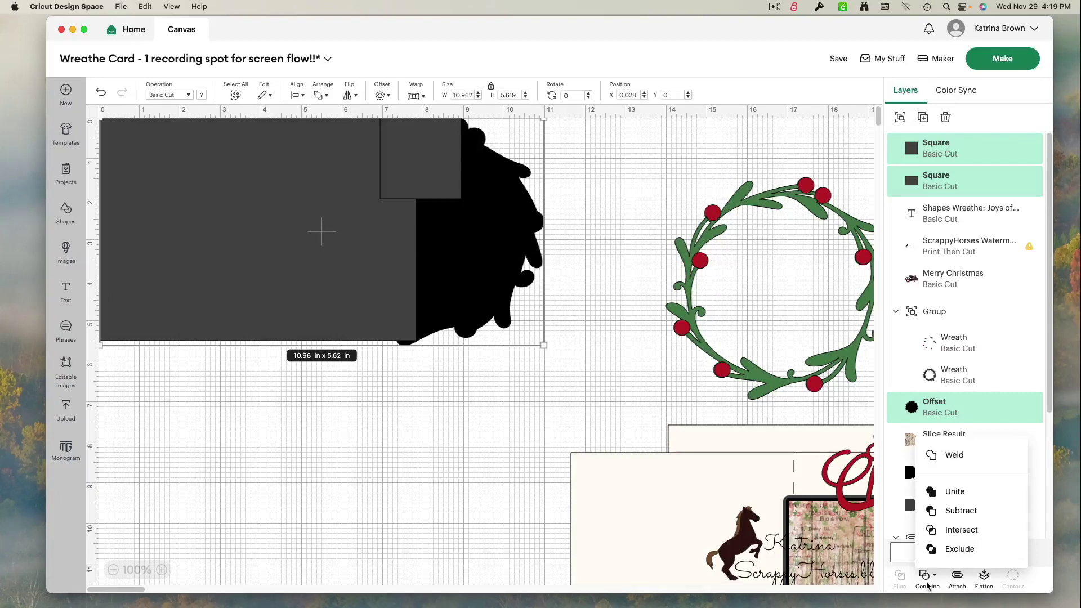
left_click(951, 457)
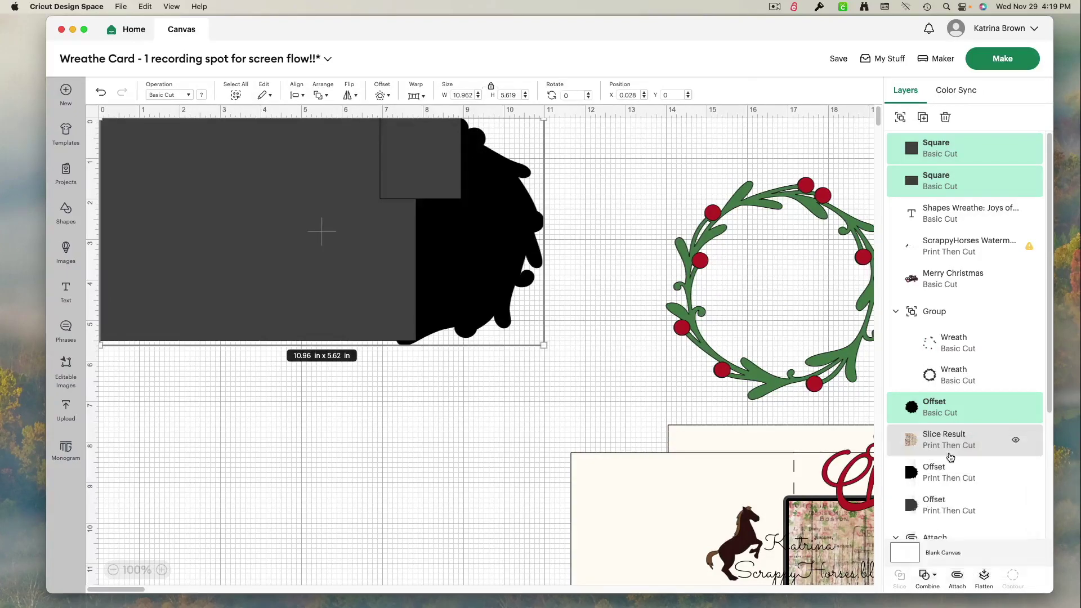
- Reposition the welded card shape to about X 1.49, Y 0.32 on the canvas
left_click_drag(321, 234, 326, 248)
left_click(451, 447)
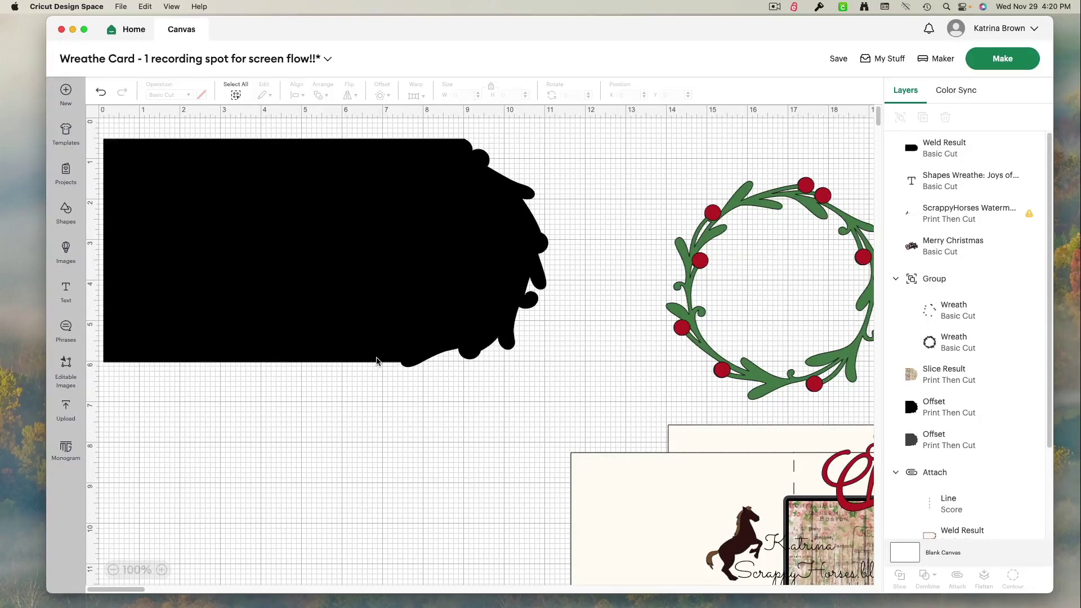
left_click(377, 356)
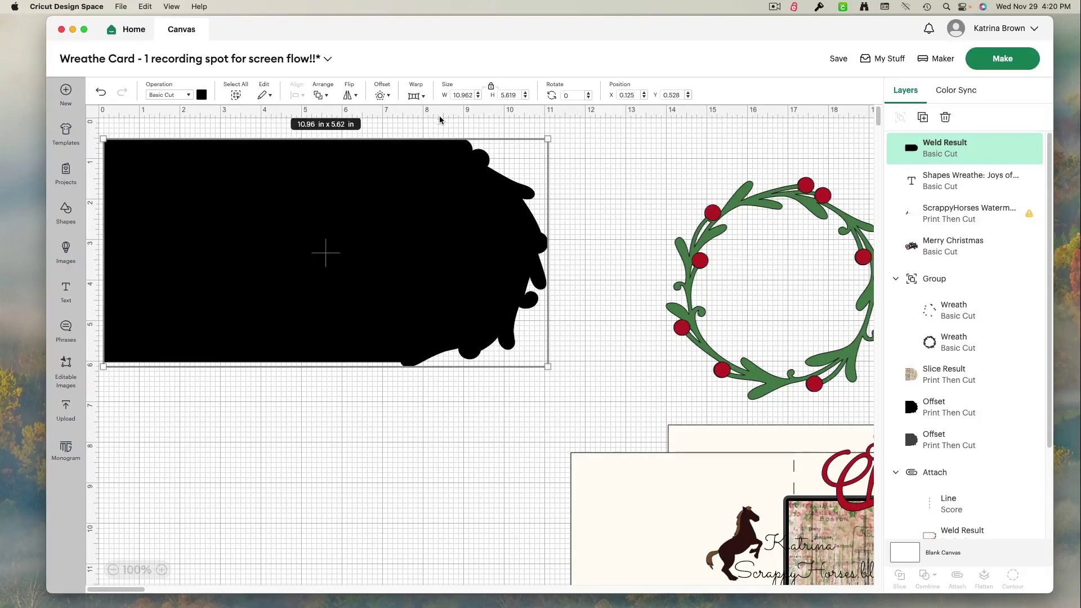
left_click_drag(439, 232, 442, 205)
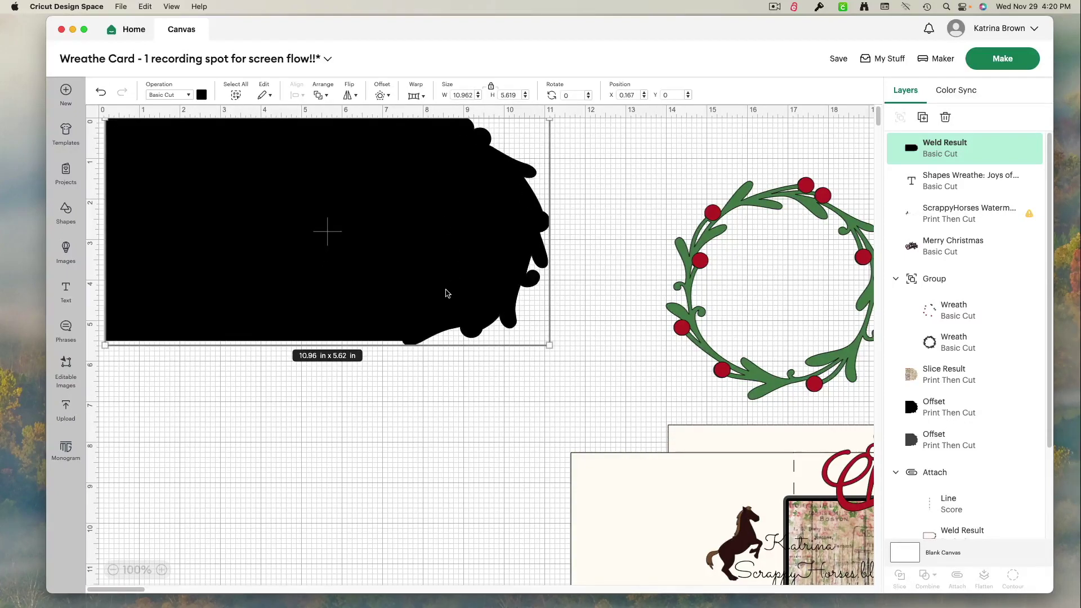
left_click_drag(434, 289, 441, 297)
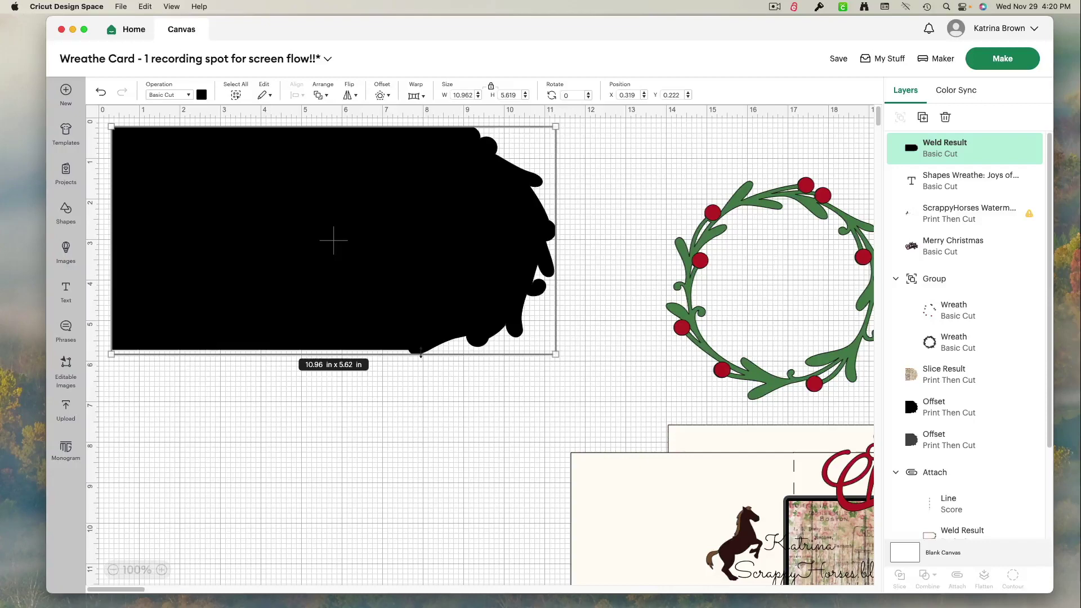
left_click_drag(411, 338, 458, 342)
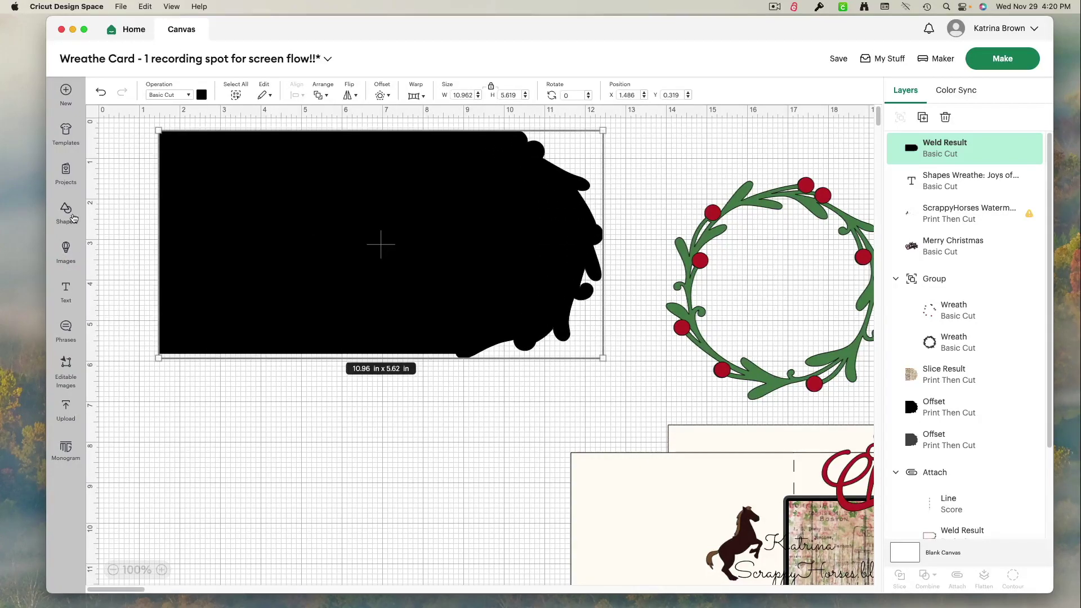
- Insert a square, set its height to 5.5 in with proportions unlocked, and place it over the welded shape's left end
left_click(72, 217)
left_click(210, 283)
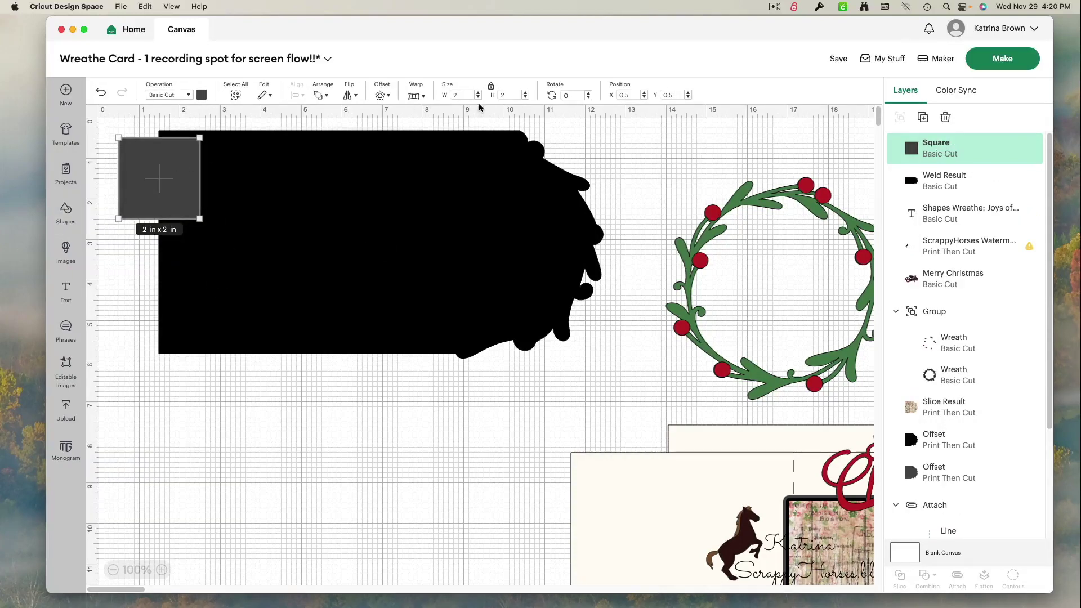
left_click(497, 96)
left_click(162, 197)
left_click_drag(164, 251, 201, 241)
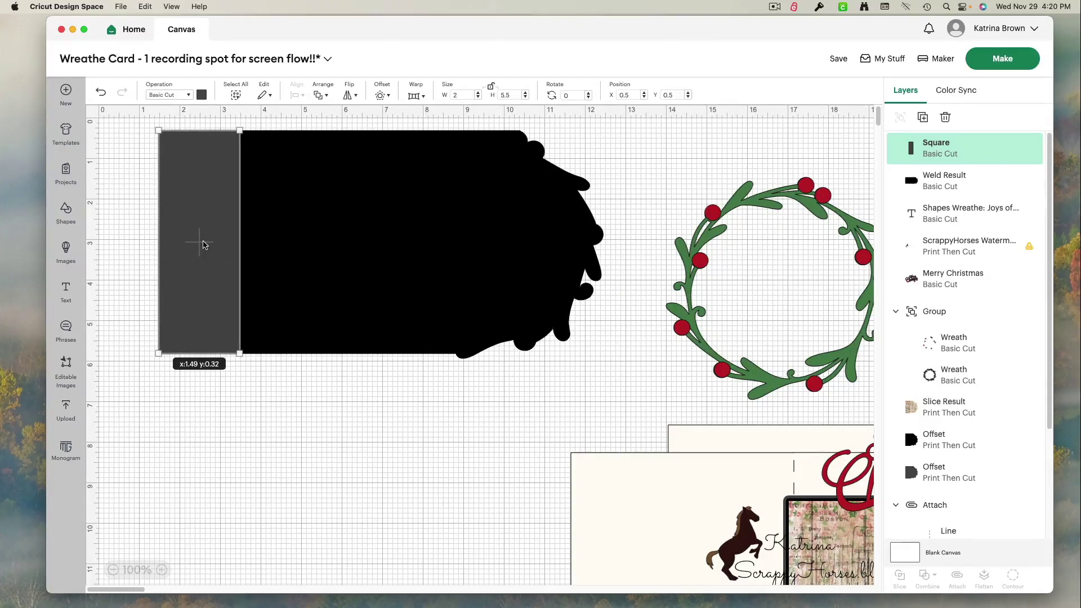
- Widen the 5.5 in tall rectangle to 11.75 in and position it to cover the welded card shape
left_click_drag(240, 353, 617, 353)
mouse_move(560, 287)
left_mouse_down()
mouse_move(545, 294)
mouse_move(557, 287)
left_mouse_up()
left_click_drag(241, 289, 266, 348)
left_click_drag(432, 253, 405, 240)
left_click_drag(601, 316, 624, 316)
left_click_drag(514, 306, 495, 270)
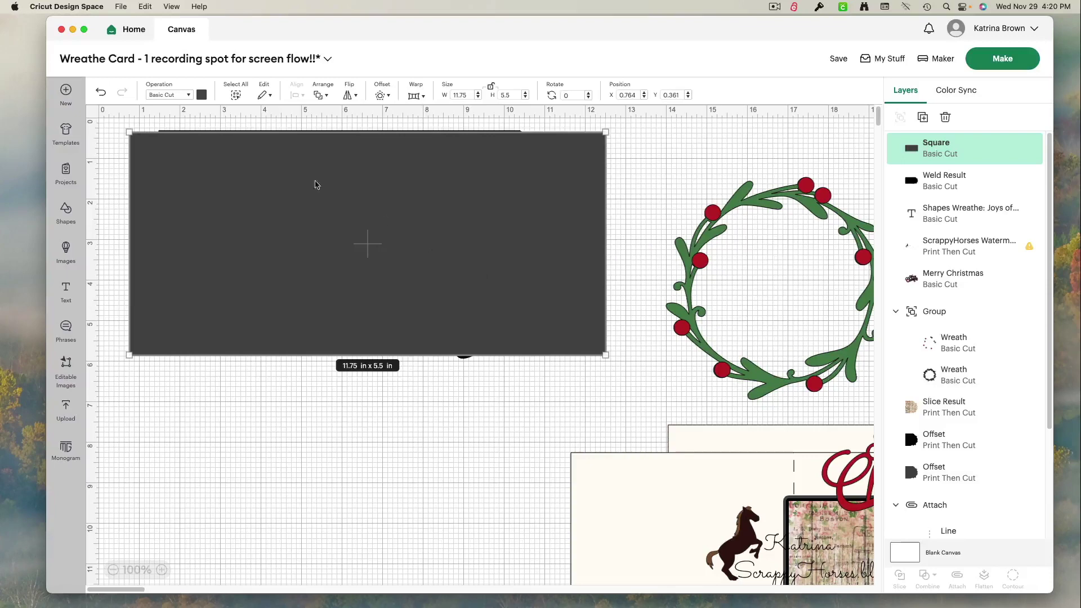
- Align the top edges of the covering rectangle and the welded card shape
left_click_drag(544, 409, 416, 289)
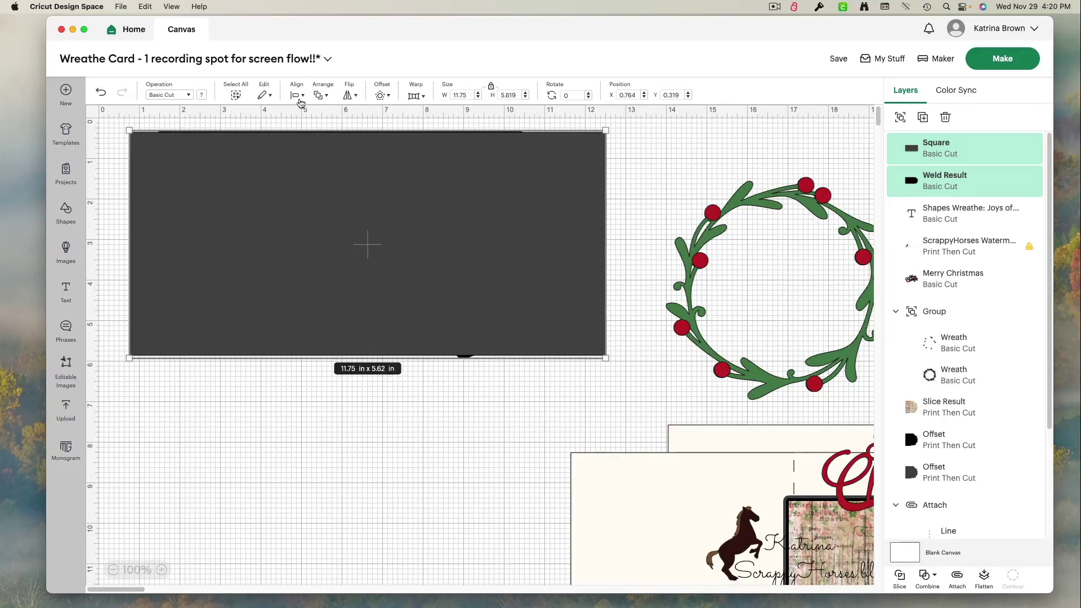
left_click(295, 96)
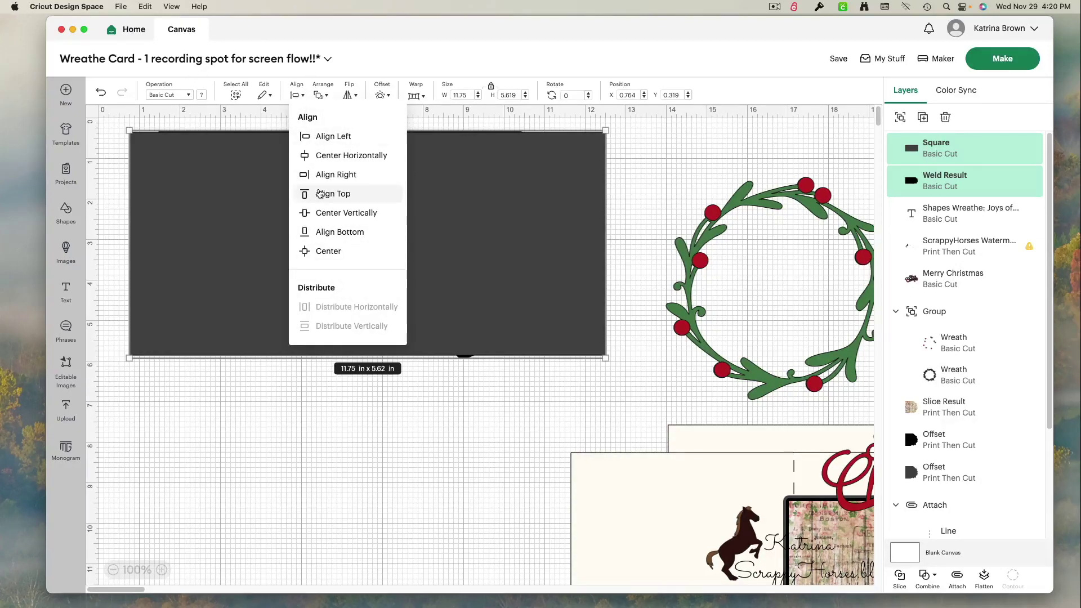
left_click(319, 193)
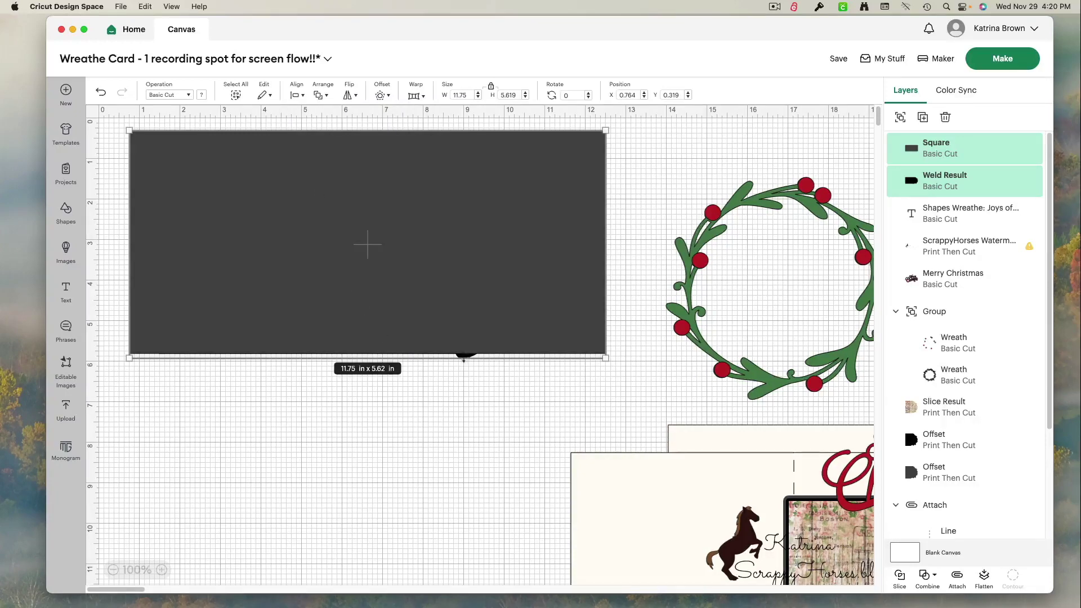
- Slice the welded card shape with the rectangle and remove the leftover pieces, keeping only the trimmed black card base
left_click(904, 586)
left_click_drag(507, 233, 477, 500)
left_click_drag(465, 342, 470, 411)
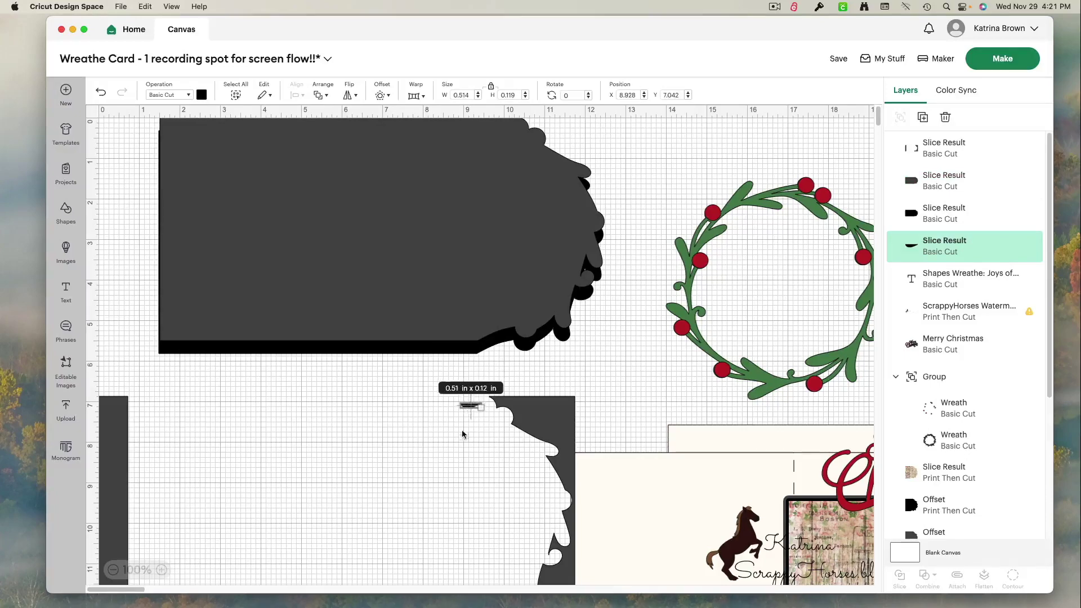
left_click_drag(457, 265, 450, 383)
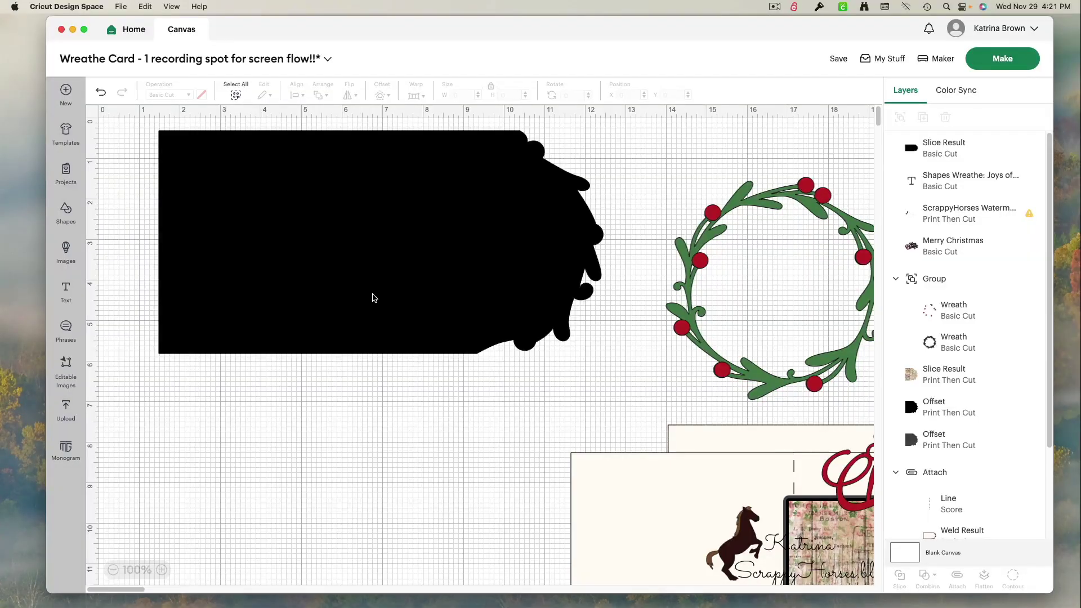
- Recolor the trimmed card base with the cream material color
left_click(372, 298)
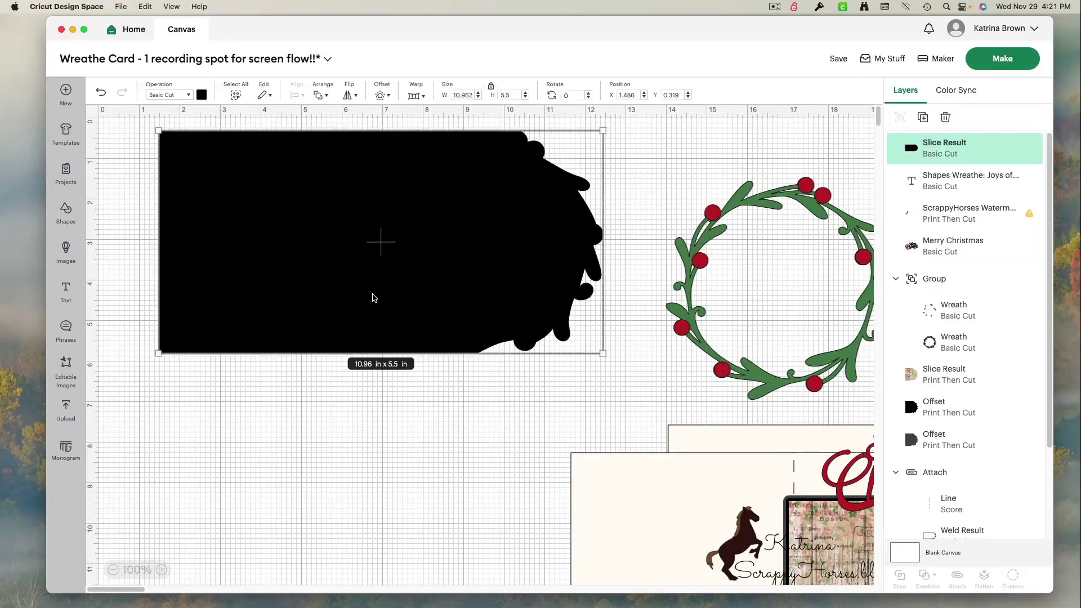
left_click(201, 95)
left_click(214, 143)
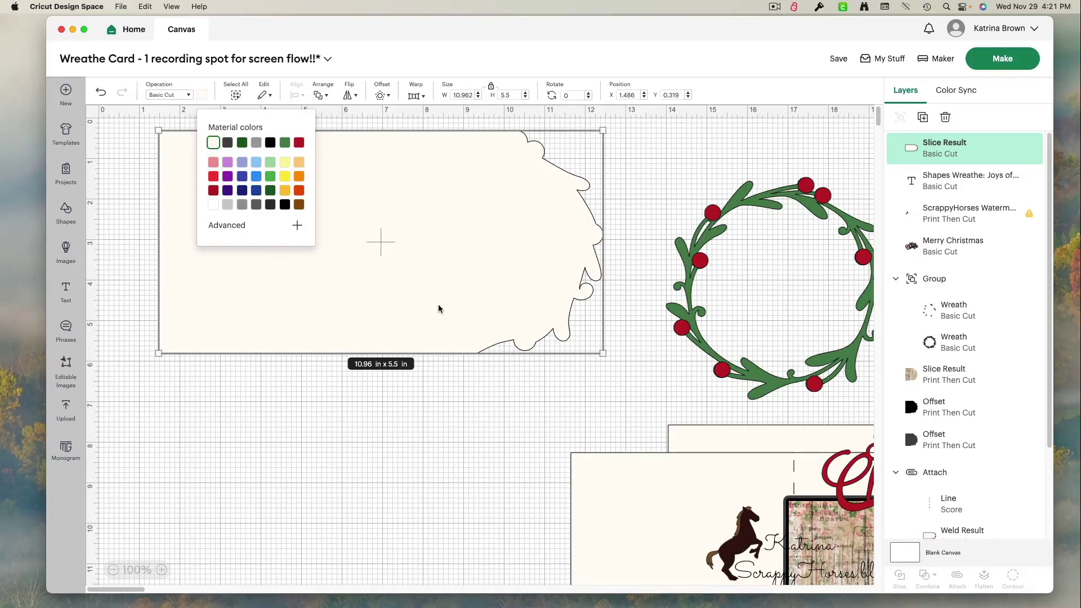
left_click(439, 308)
- Duplicate the cream card base, set one copy aside over the finished card design, and place the other at the canvas origin
right_click(439, 309)
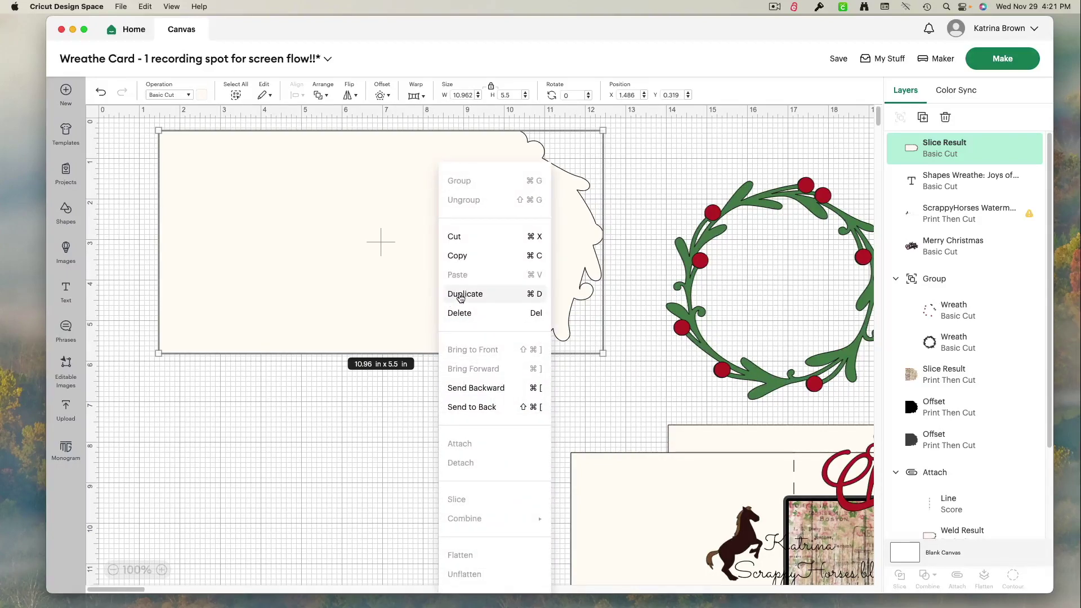
left_click(460, 295)
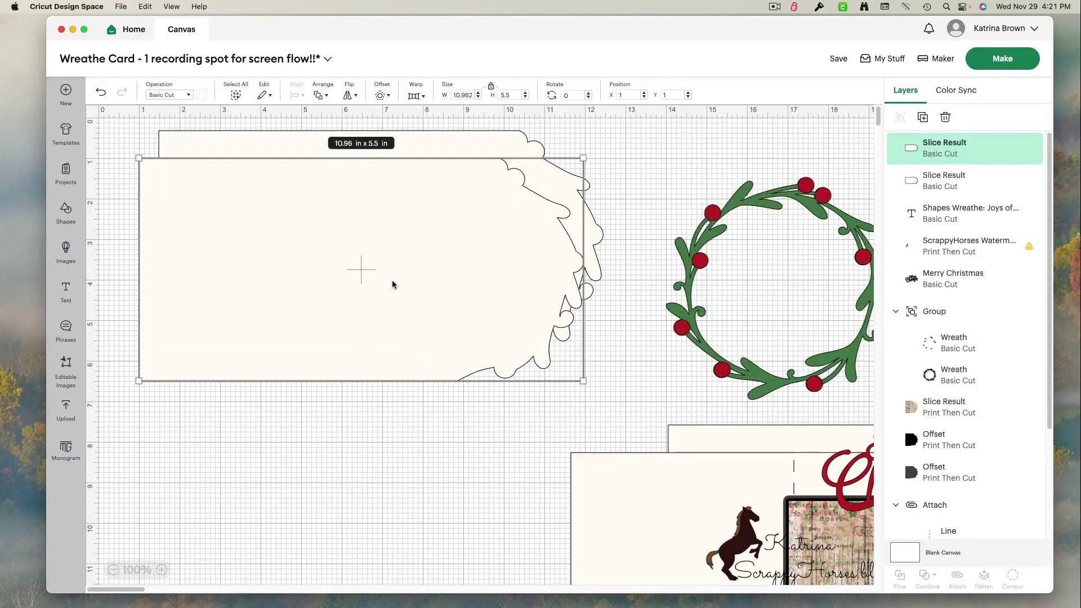
left_click_drag(393, 286, 746, 568)
left_click_drag(434, 269, 348, 185)
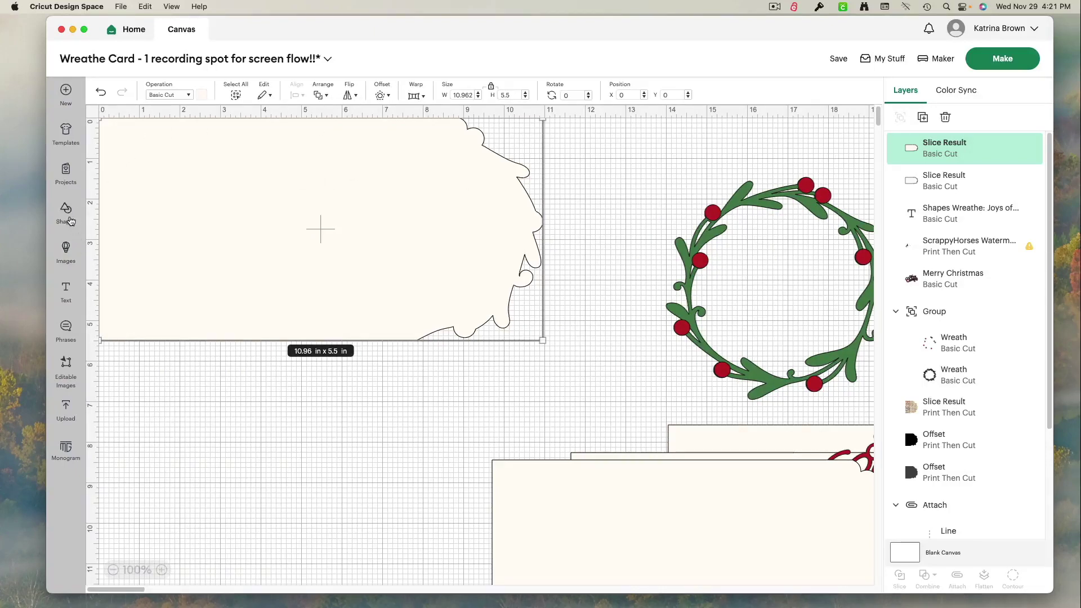
- Insert a square at the canvas origin over the card base and set its size to 5.5 in
left_click(68, 217)
left_click(207, 282)
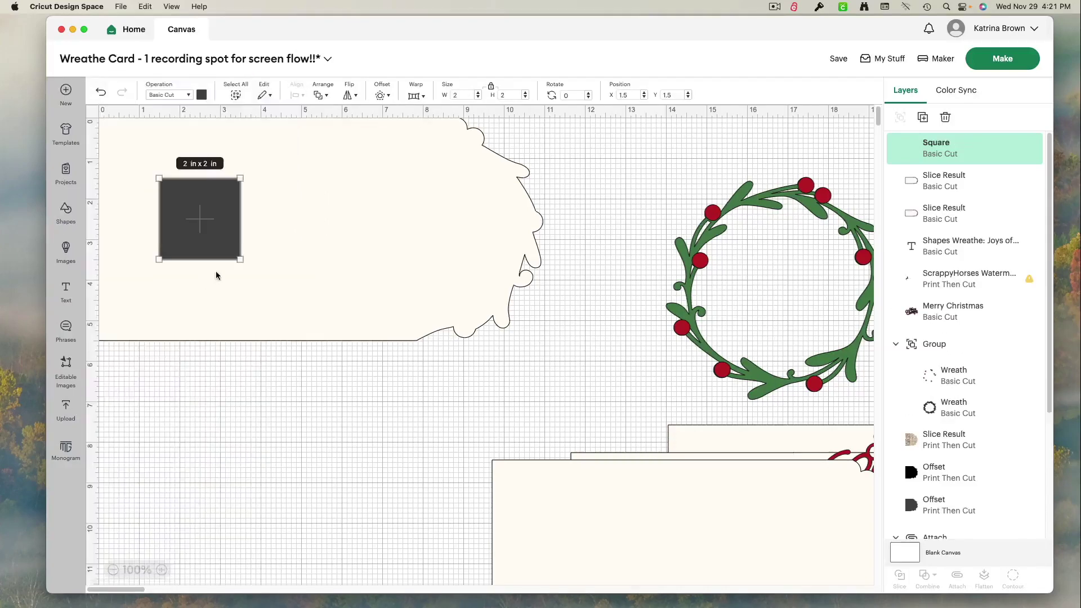
left_click_drag(210, 223, 140, 159)
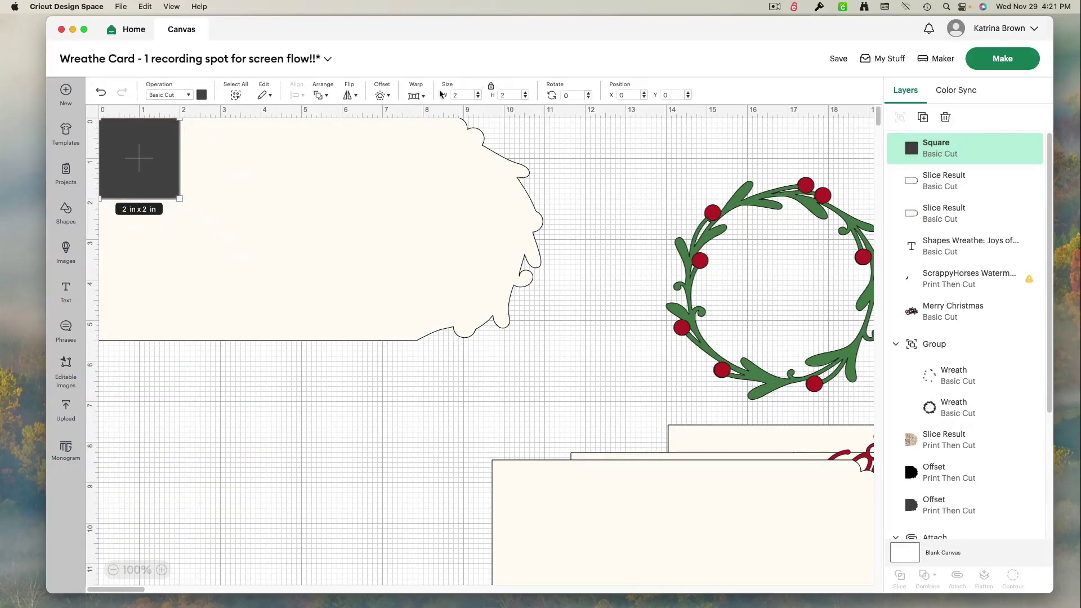
left_click(463, 94)
key("Return")
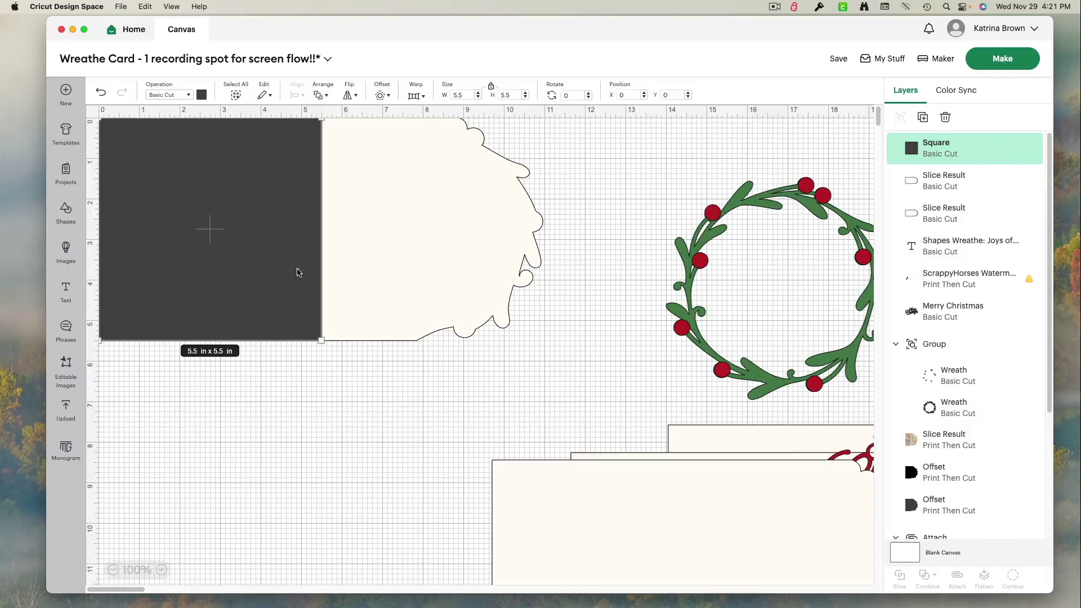
- Move the card base and the 5.5 in square away from the canvas edges, keeping the square over the base's left half
left_click_drag(371, 423, 325, 388)
left_click(328, 444)
left_click_drag(130, 128, 208, 265)
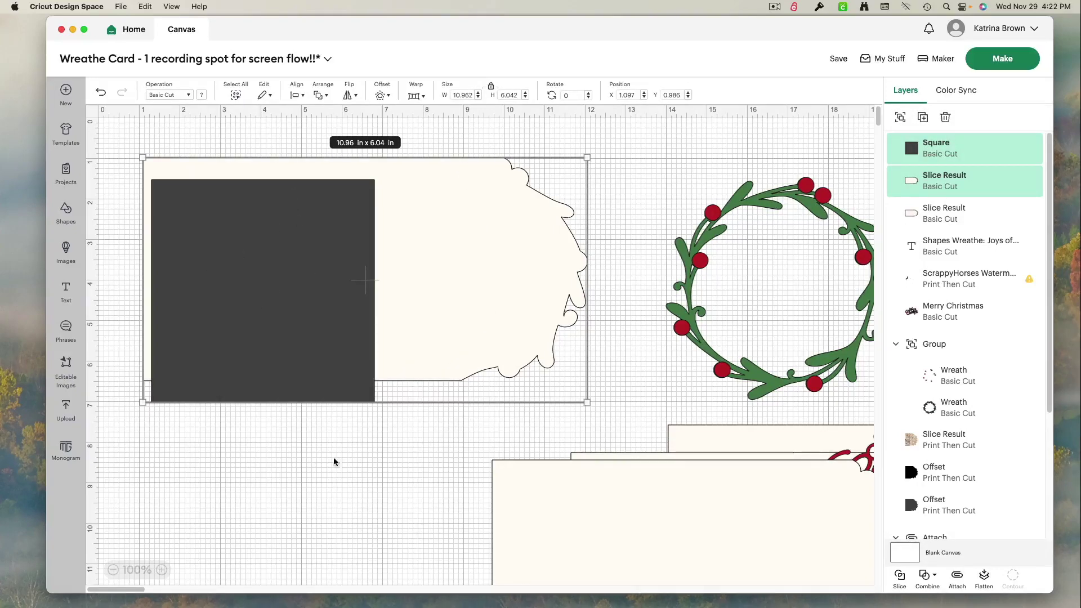
left_click(357, 480)
- Align the square with the left and top edges of the card base
left_click_drag(378, 478, 119, 167)
left_click(296, 95)
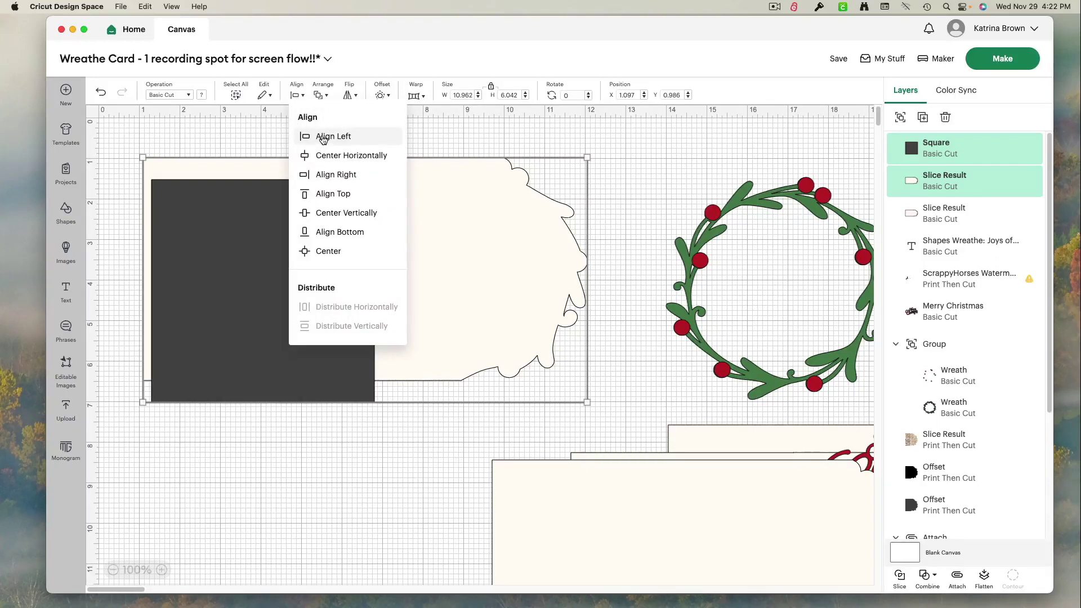
left_click(323, 137)
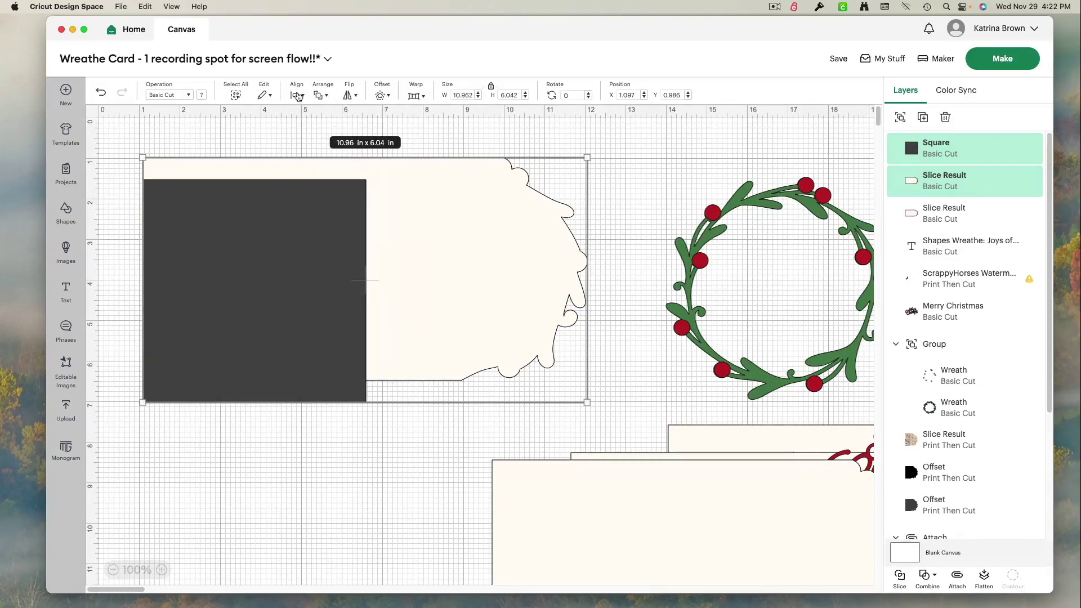
left_click(297, 95)
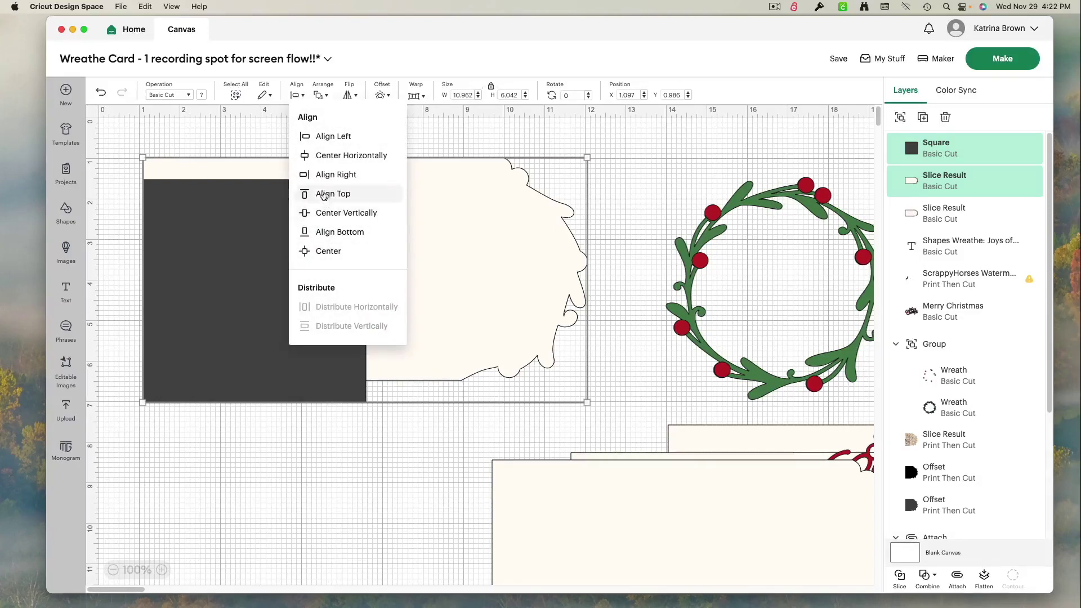
left_click(320, 194)
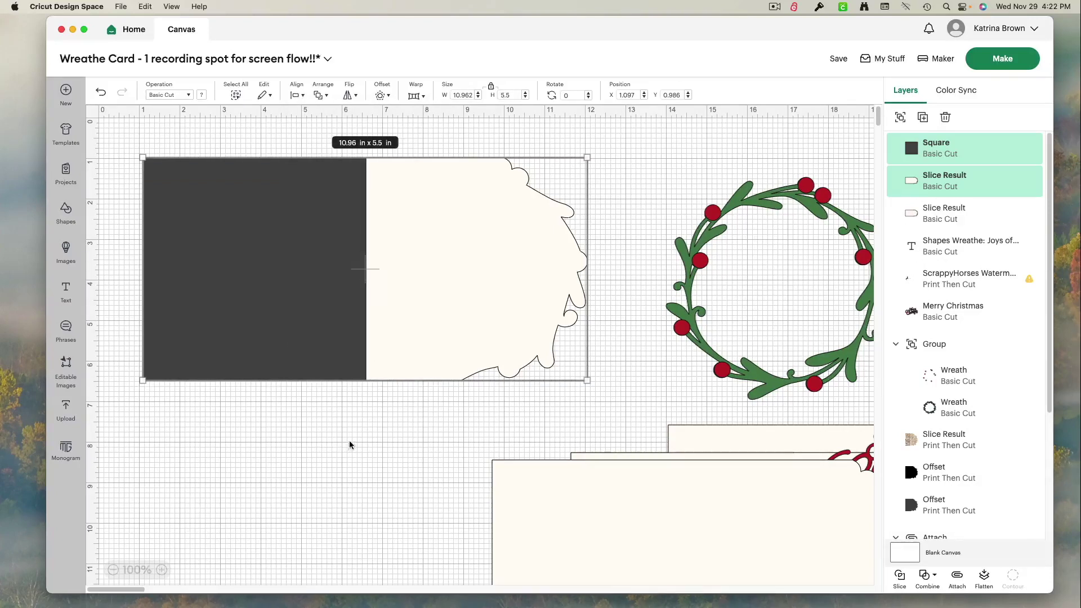
- Slice the 5.5 in square out of the card base and set the wreath-edged front panel apart from the cut pieces
left_click(899, 588)
left_click(409, 358)
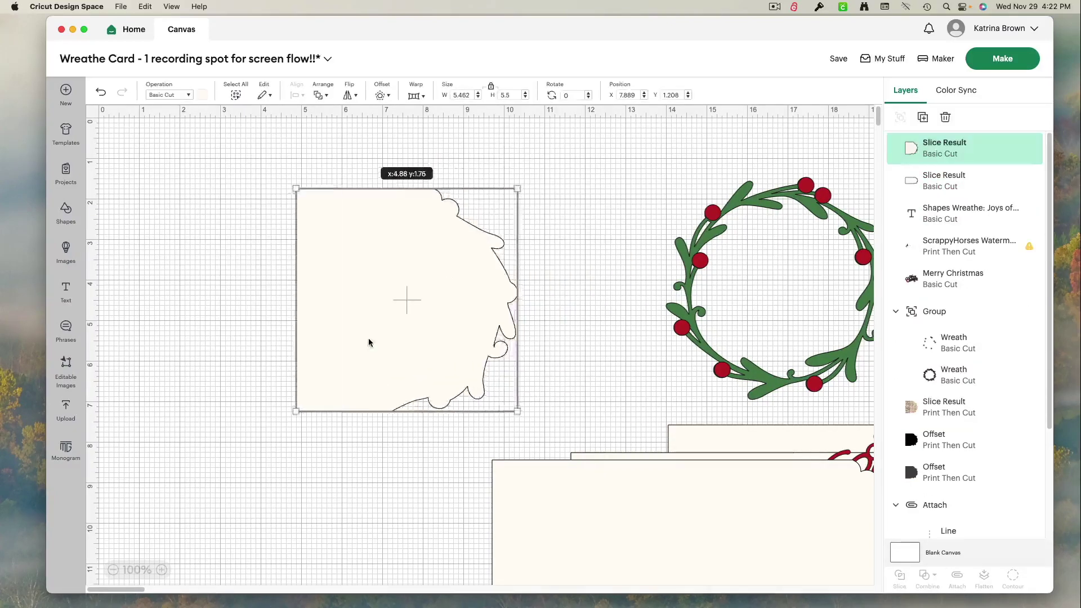
left_click_drag(369, 345, 357, 313)
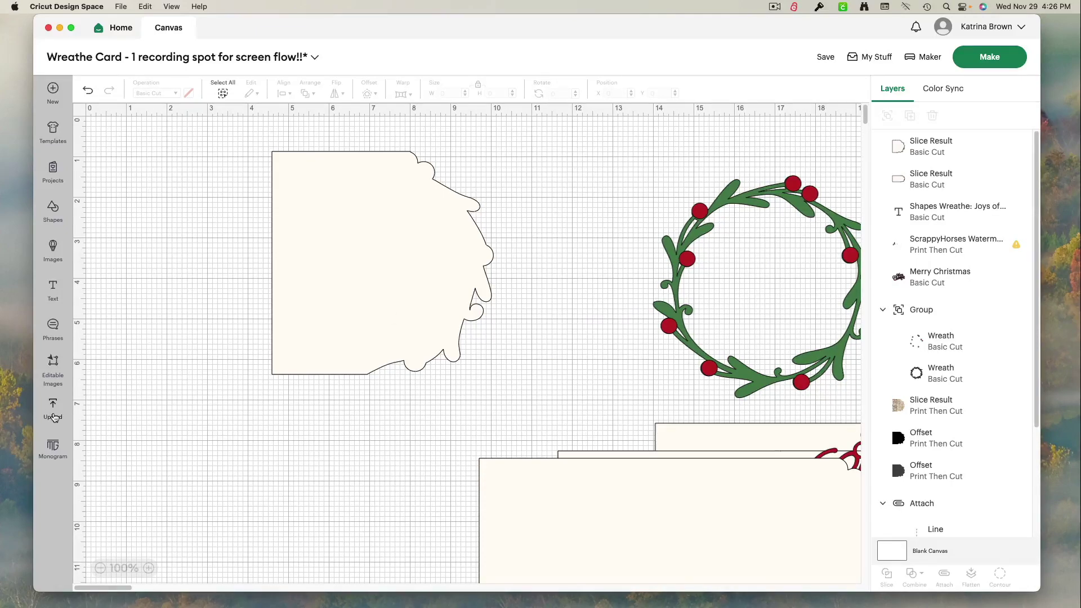
- Add the uploaded vintage wood-plank image with roses and lace edging to the canvas and return to the design
left_click(53, 410)
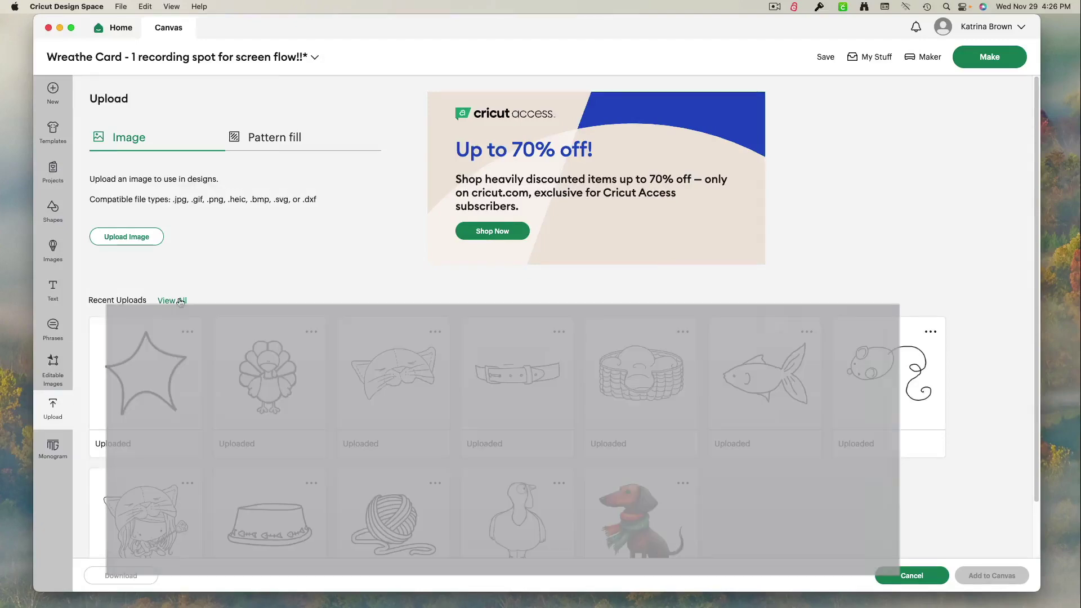
left_click(180, 301)
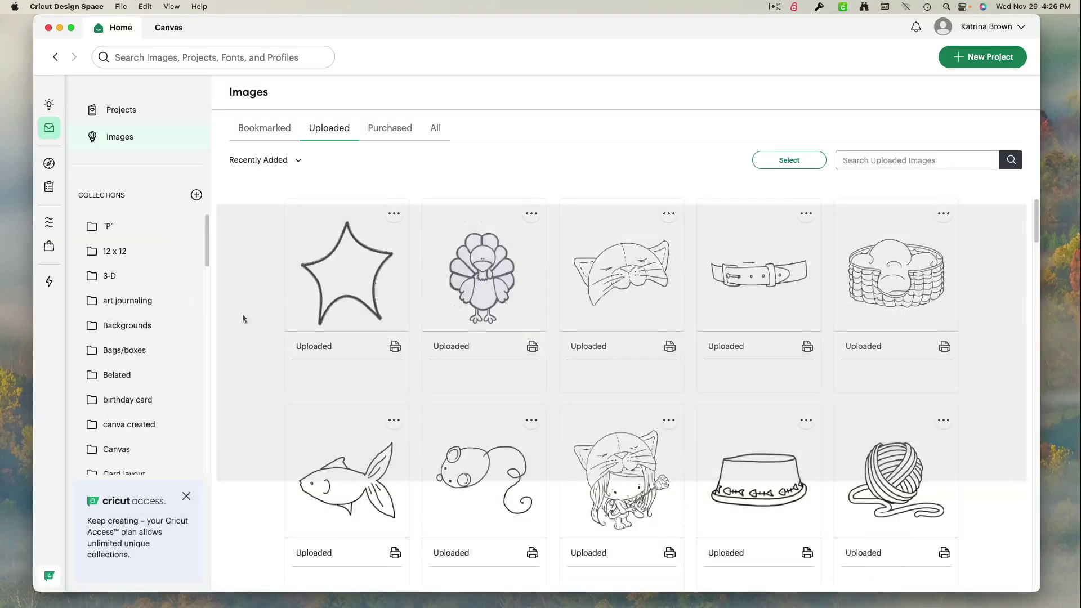
scroll(622, 394, "down", 5)
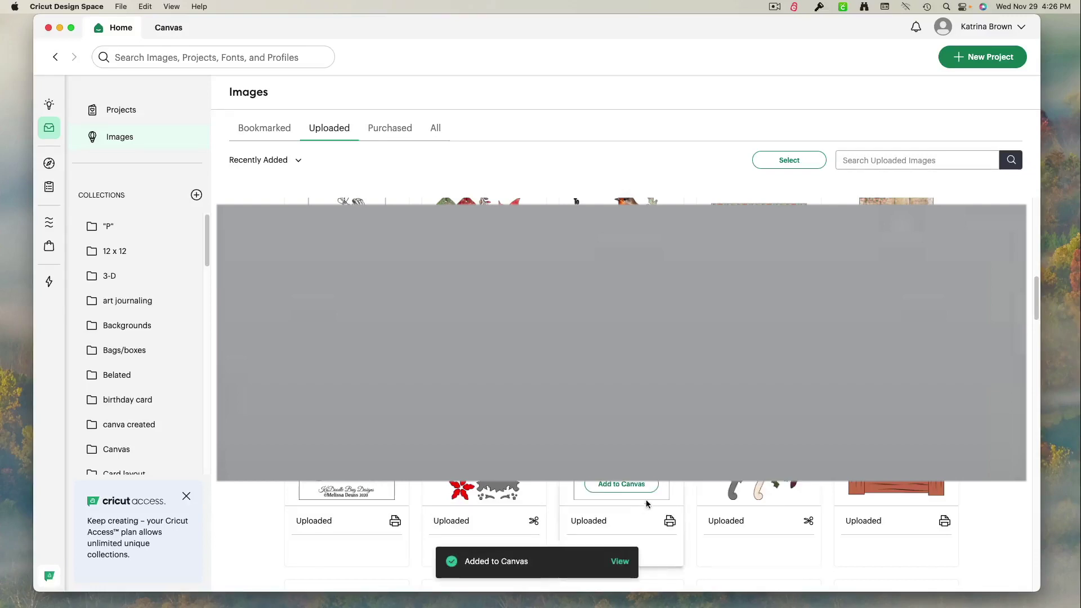
left_click(620, 561)
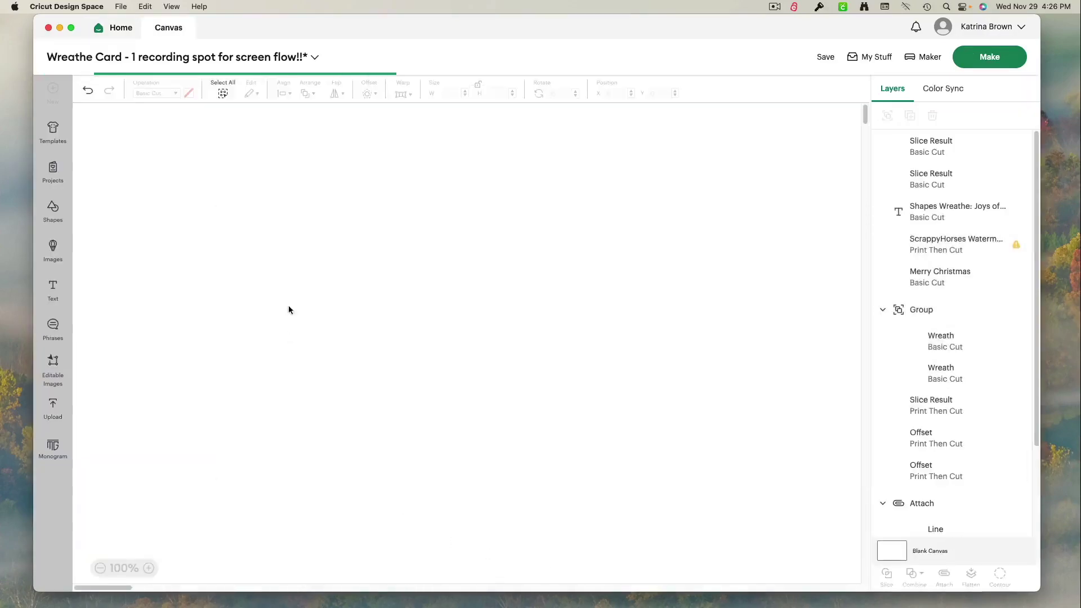
- Move the finished card design aside, then shrink the wood image to about 9.16 by 11.85 in over the front panel
key("super+z")
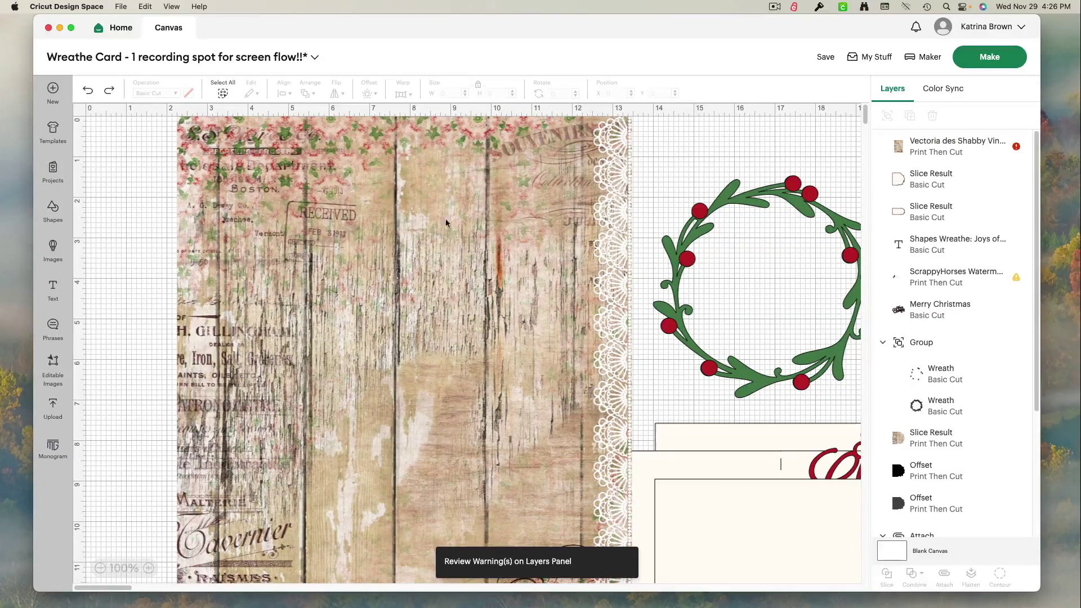
left_click_drag(657, 400, 735, 526)
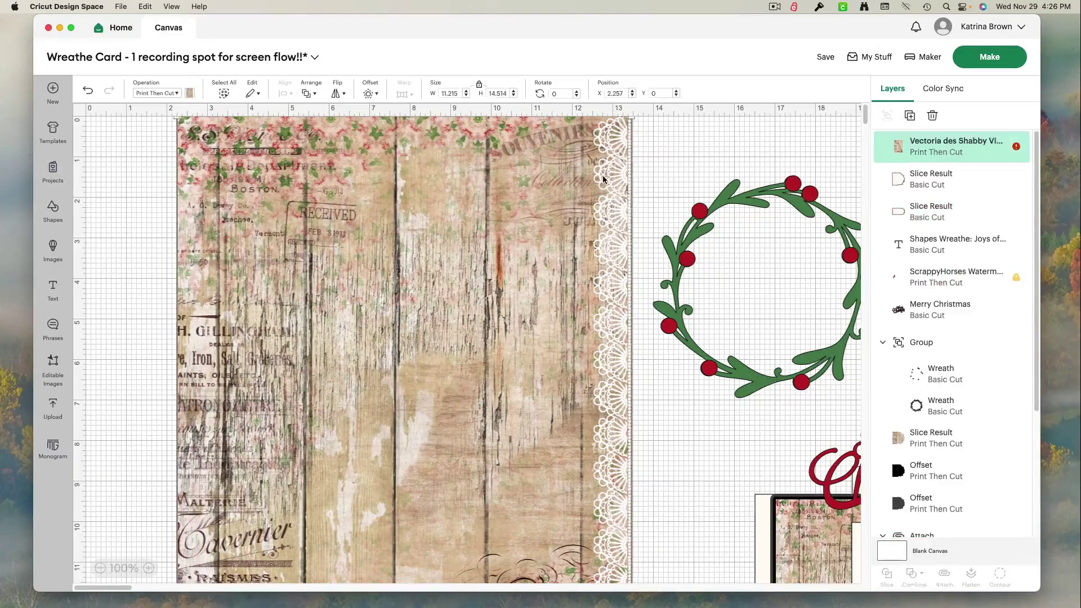
left_click_drag(626, 120, 580, 224)
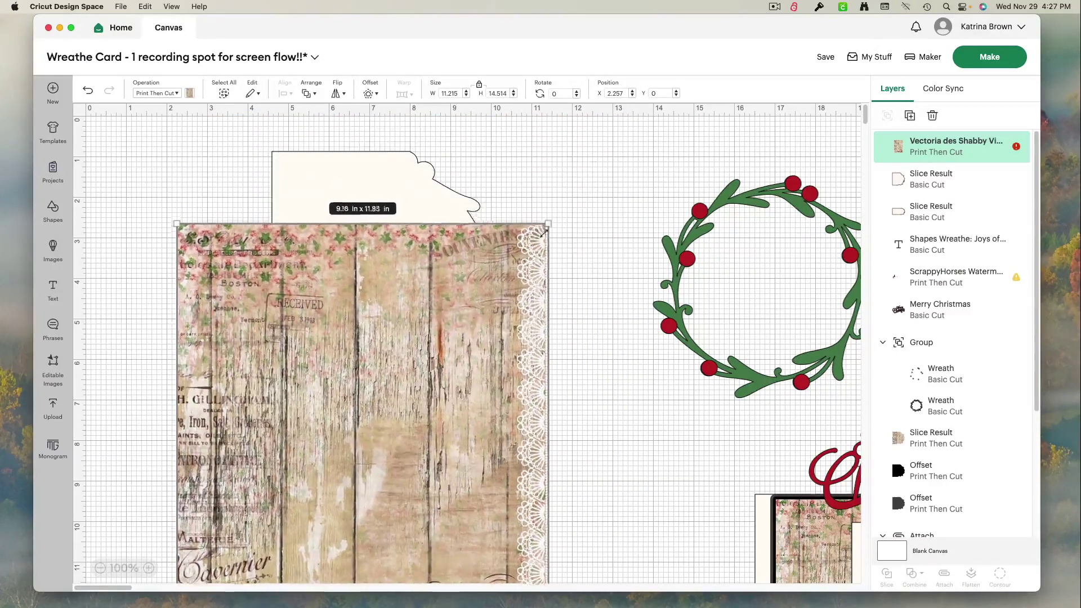
left_click_drag(414, 329, 484, 273)
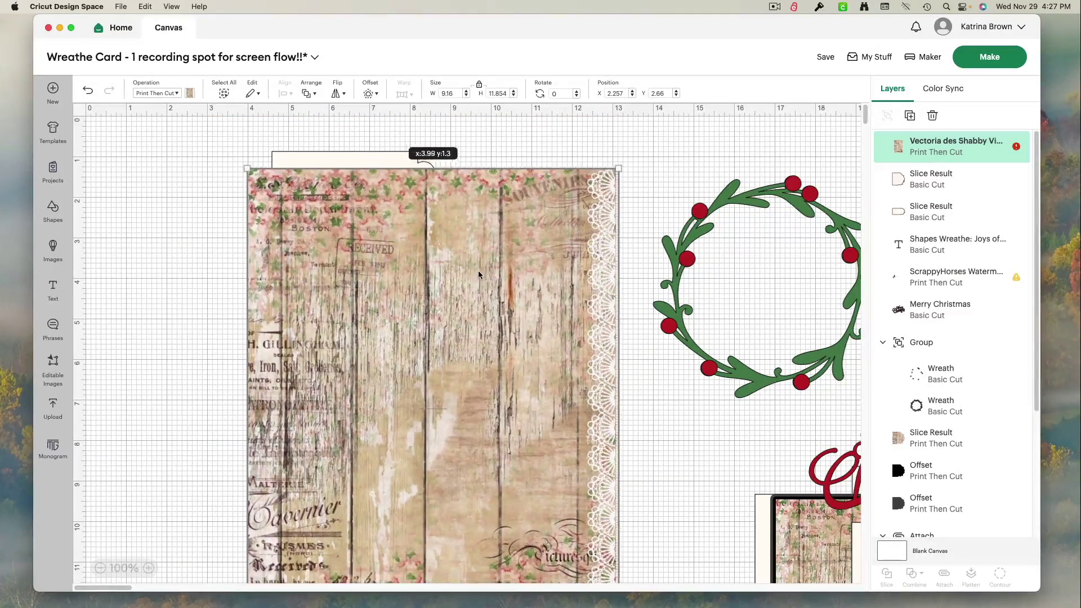
- Bring the wreath-edged panel to the front and line it up with the wood image's top-left corner
left_click(362, 161)
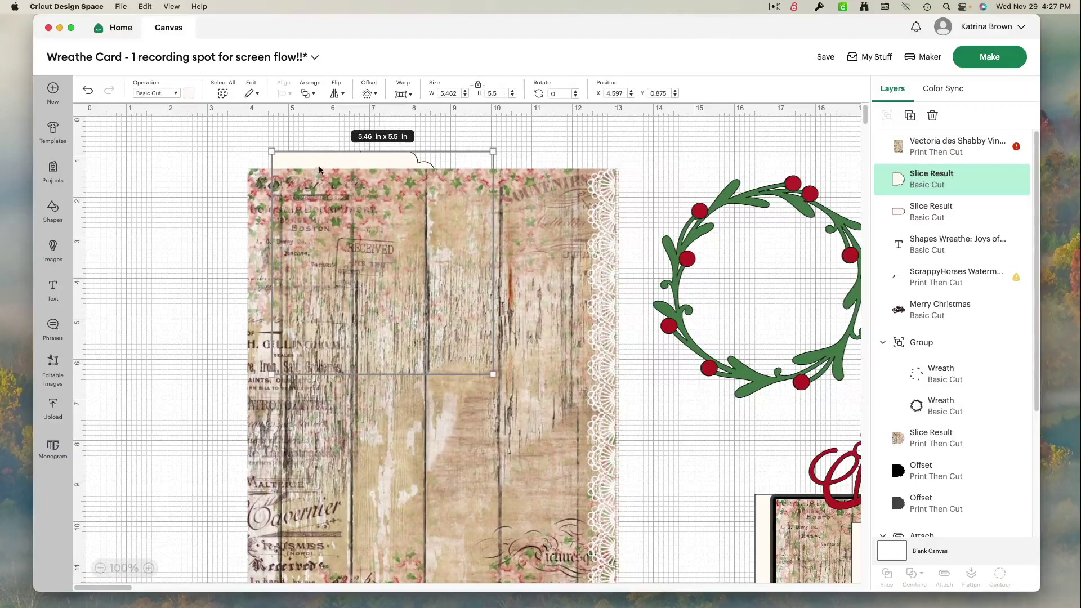
right_click(333, 164)
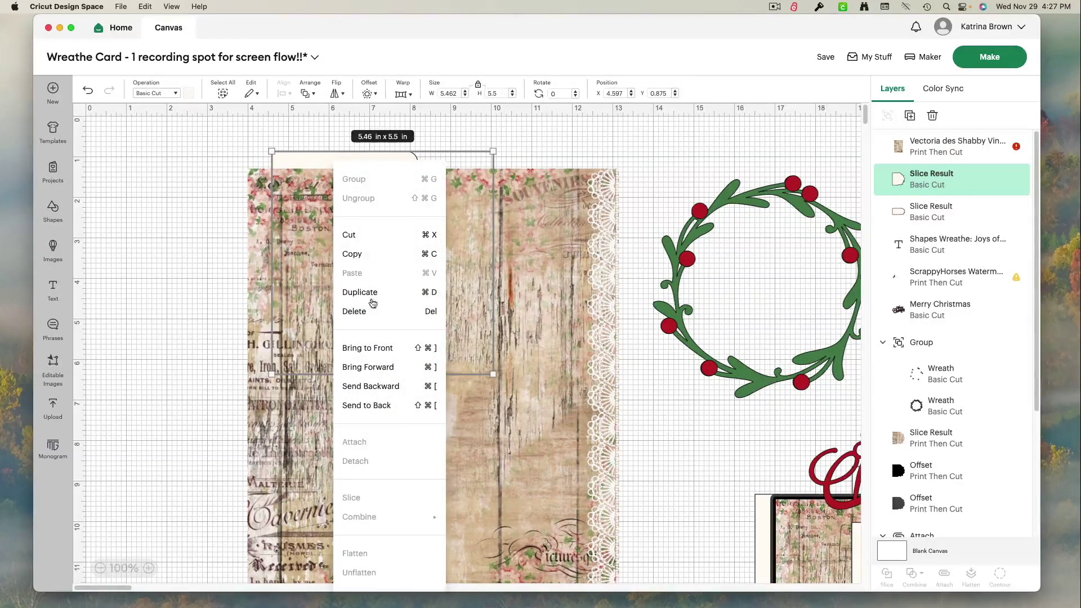
left_click(372, 347)
left_click_drag(366, 274, 338, 291)
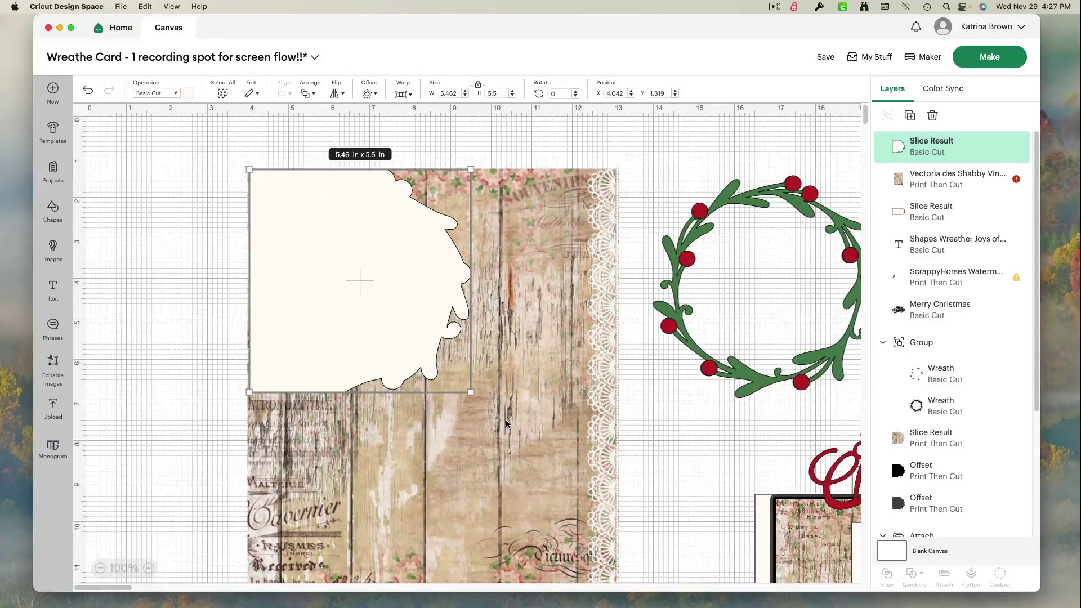
- Shrink the wood image to about 6.08 by 7.86 in, just larger than the panel
scroll(506, 423, "down", 6)
left_click(581, 372)
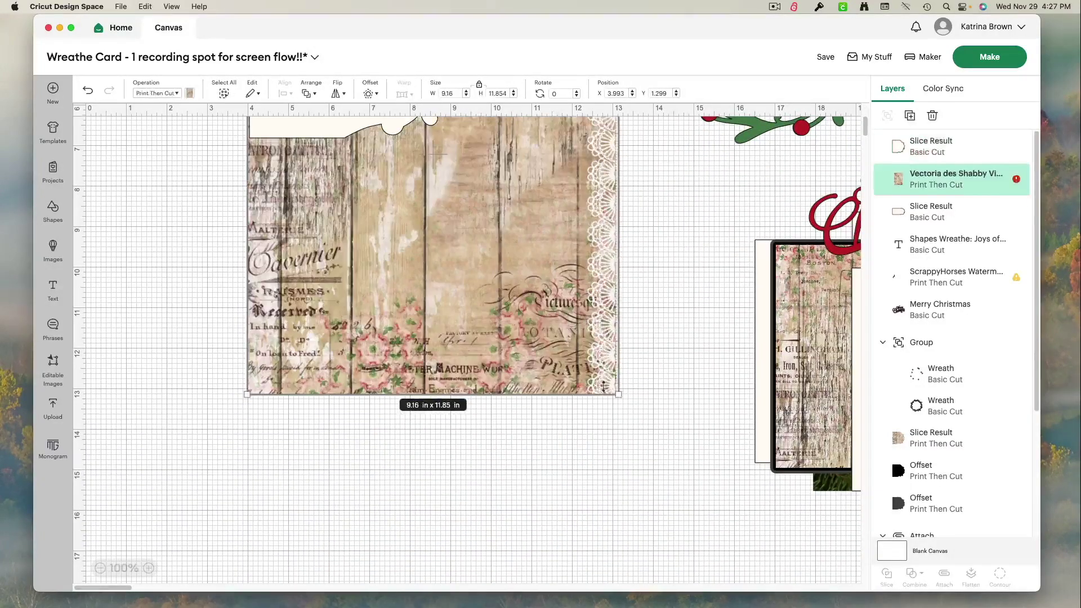
left_click_drag(619, 395, 493, 237)
scroll(563, 355, "up", 6)
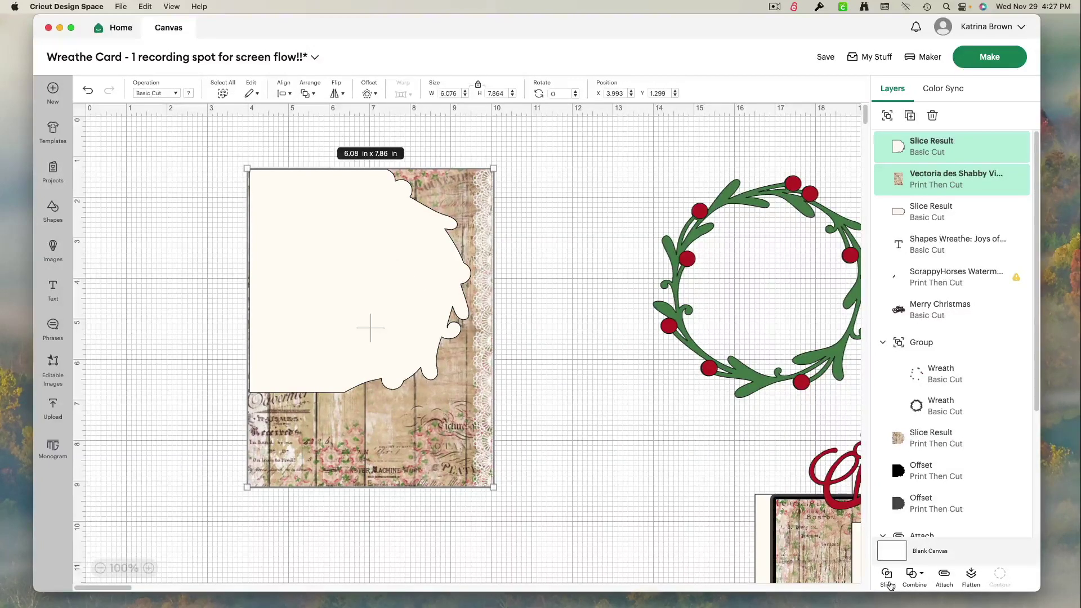
- Slice the panel shape out of the wood image, set the patterned panel apart, and delete the leftover pieces
left_click(888, 586)
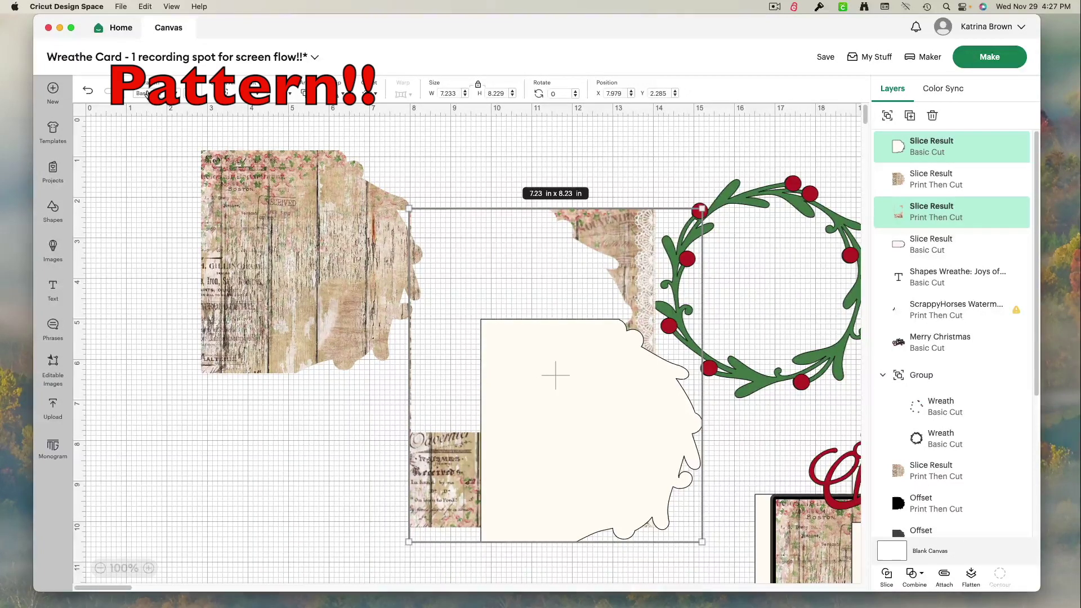
left_click_drag(291, 217, 211, 208)
left_click_drag(457, 179, 494, 467)
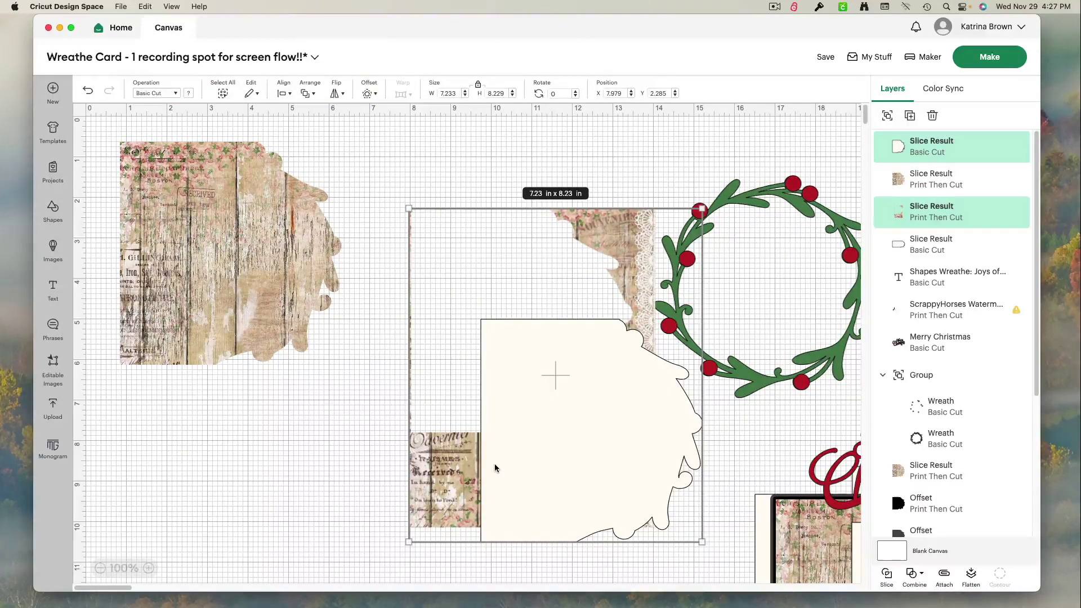
key("Delete")
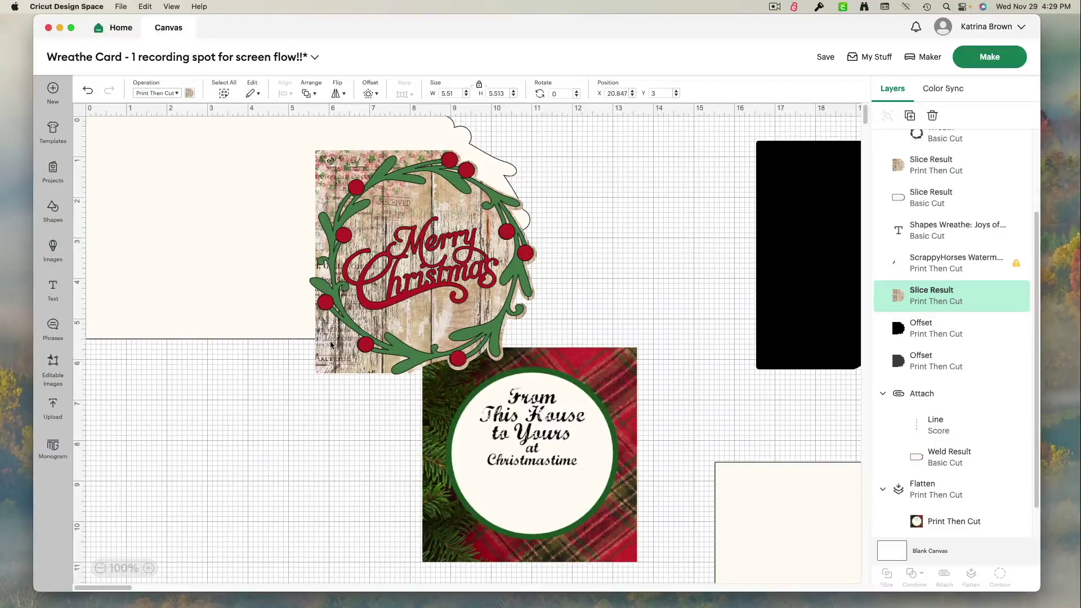
- Move the wood panel, the wreath and the Merry Christmas lettering off the full card base
left_click(266, 297)
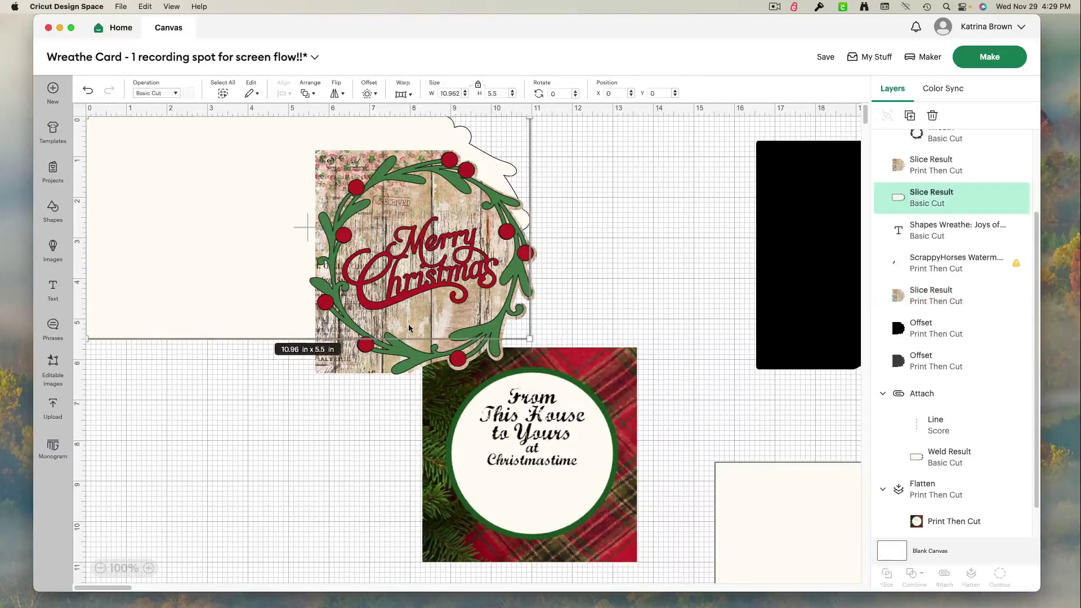
left_click_drag(429, 356, 676, 349)
left_click_drag(428, 338, 706, 334)
left_click_drag(437, 274, 724, 283)
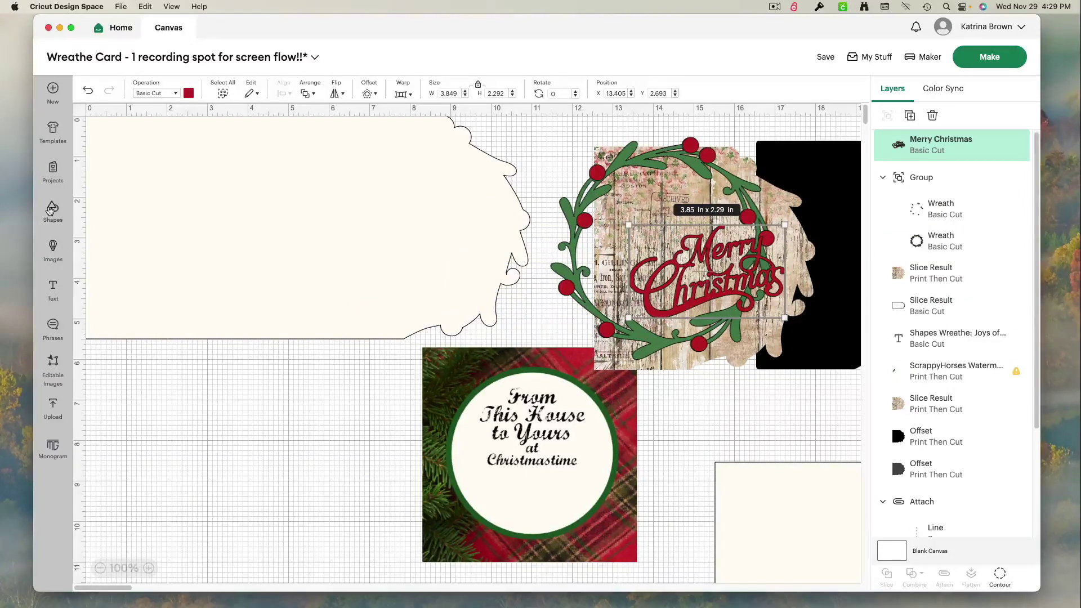
- Insert a score line and position it along the fold at the middle of the card base
left_click(51, 211)
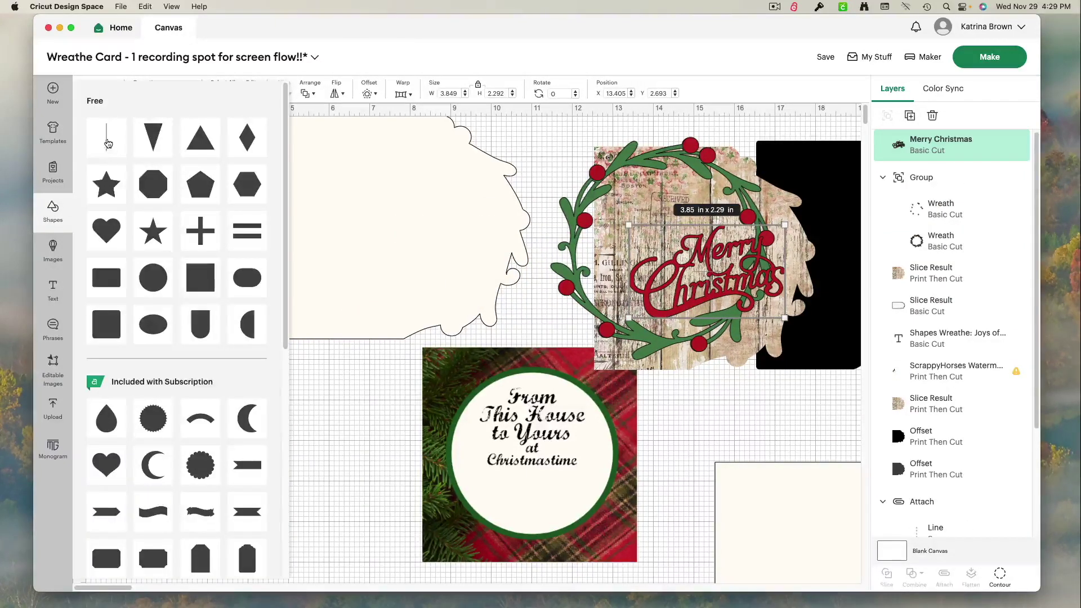
left_click(107, 141)
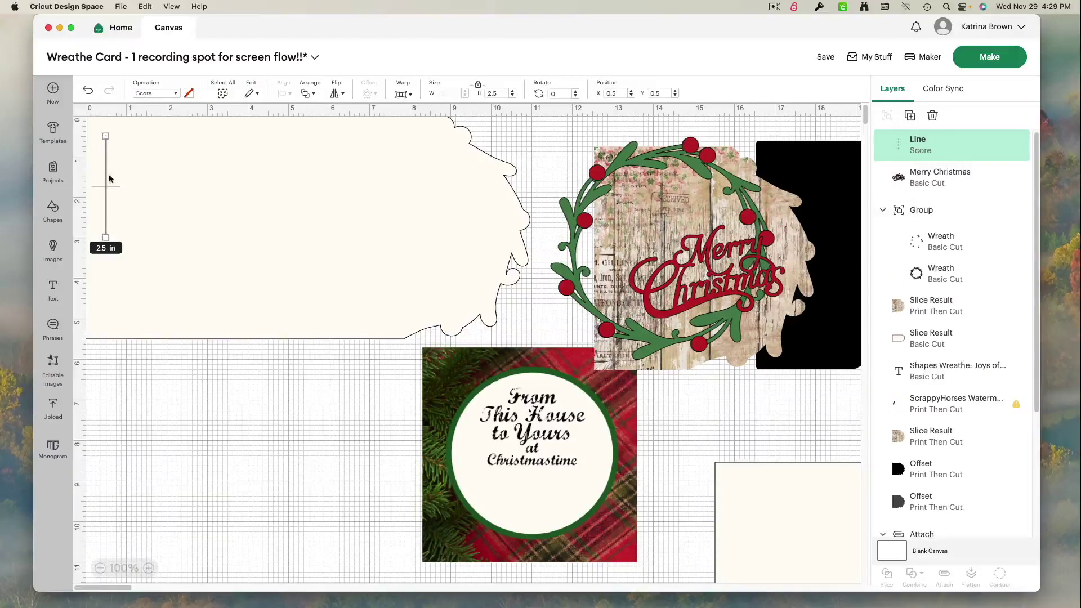
left_click_drag(106, 180, 311, 162)
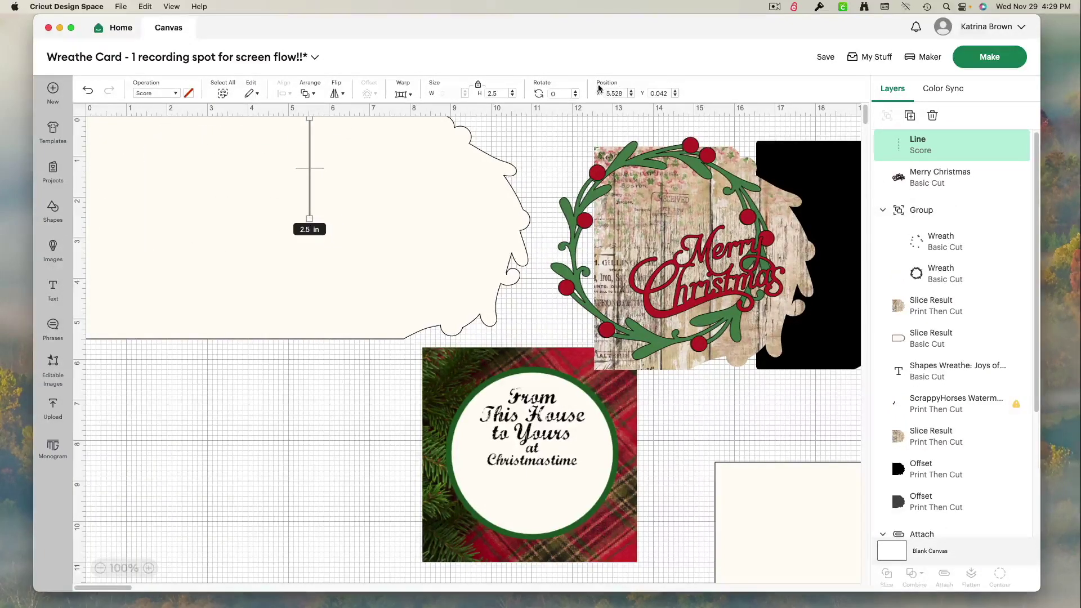
left_click(621, 94)
key("Return")
- Extend the score line down the card base's full height and attach it to the base
left_click_drag(308, 219, 286, 346)
left_click(297, 411)
left_click_drag(335, 400, 282, 272)
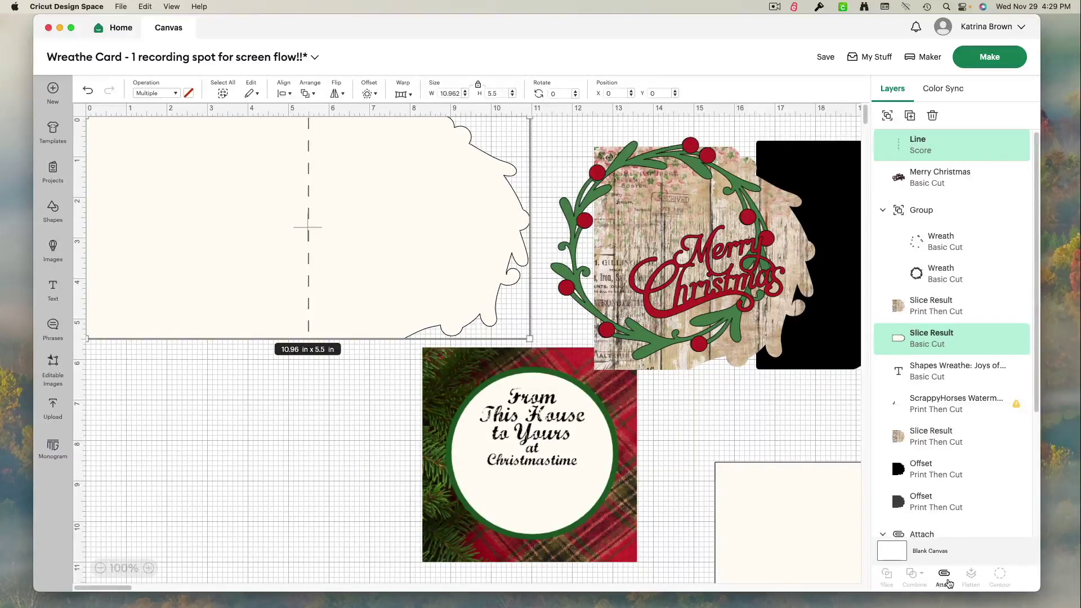
left_click(944, 576)
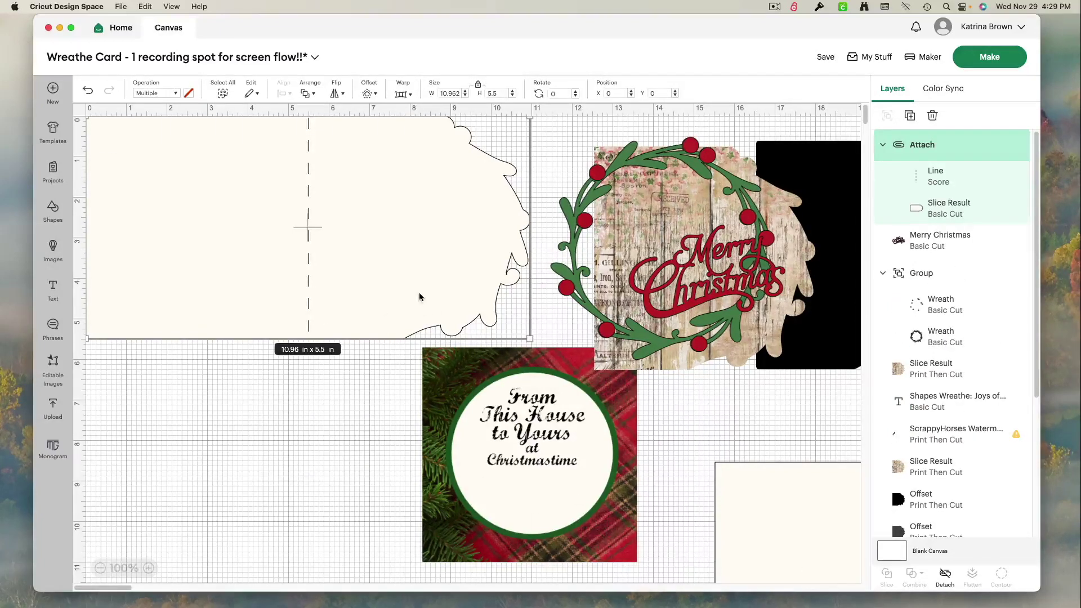
- Send the scored base to the back and reassemble the wood panel, wreath and Merry Christmas lettering on its front half
right_click(402, 299)
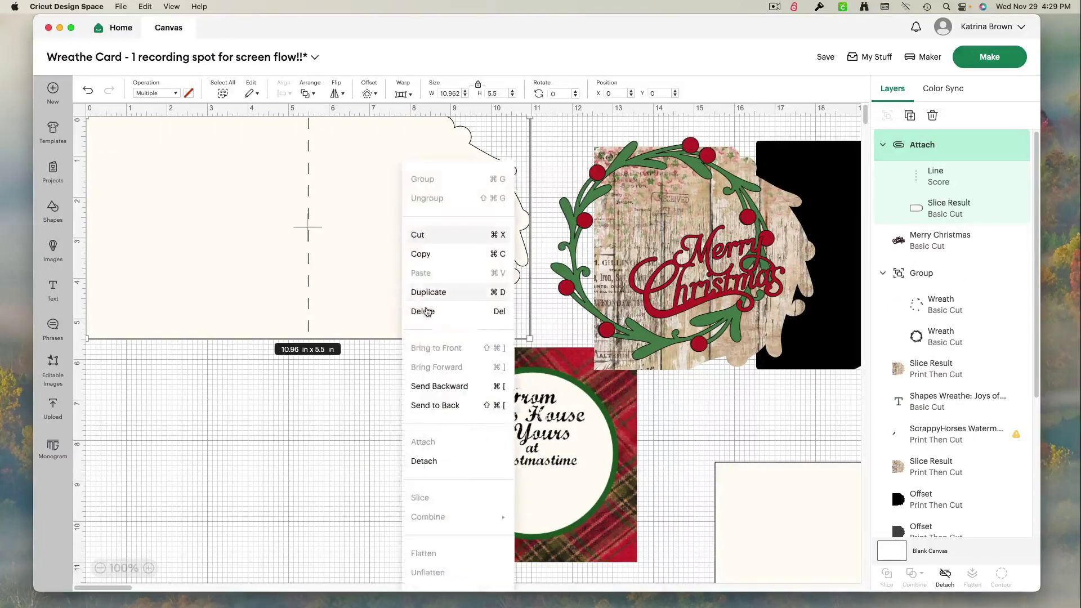
left_click(440, 401)
left_click_drag(607, 330, 358, 311)
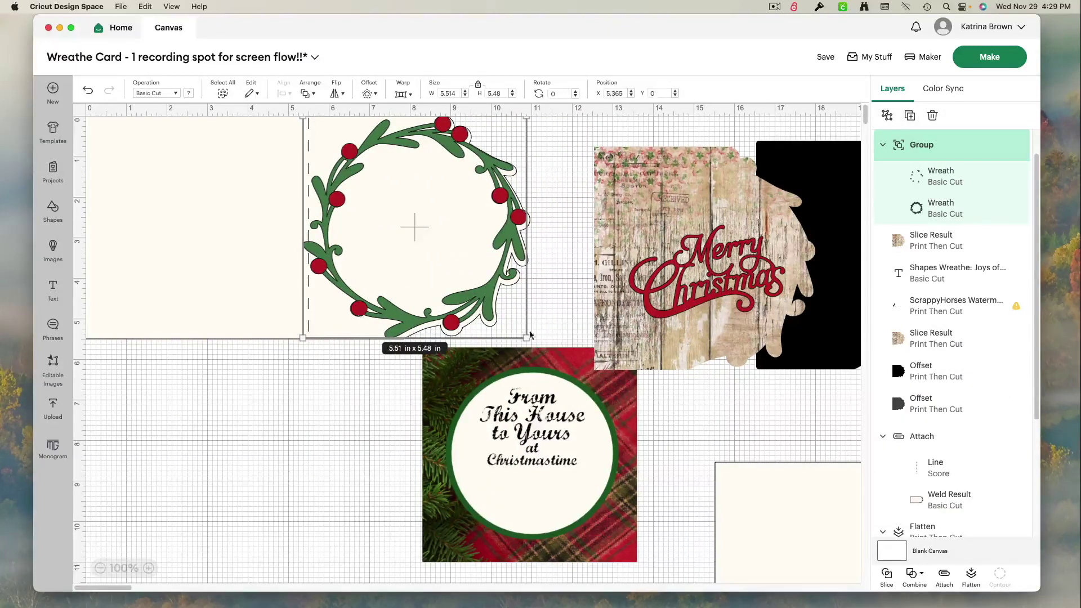
left_click_drag(611, 345, 323, 318)
left_click_drag(730, 300, 439, 252)
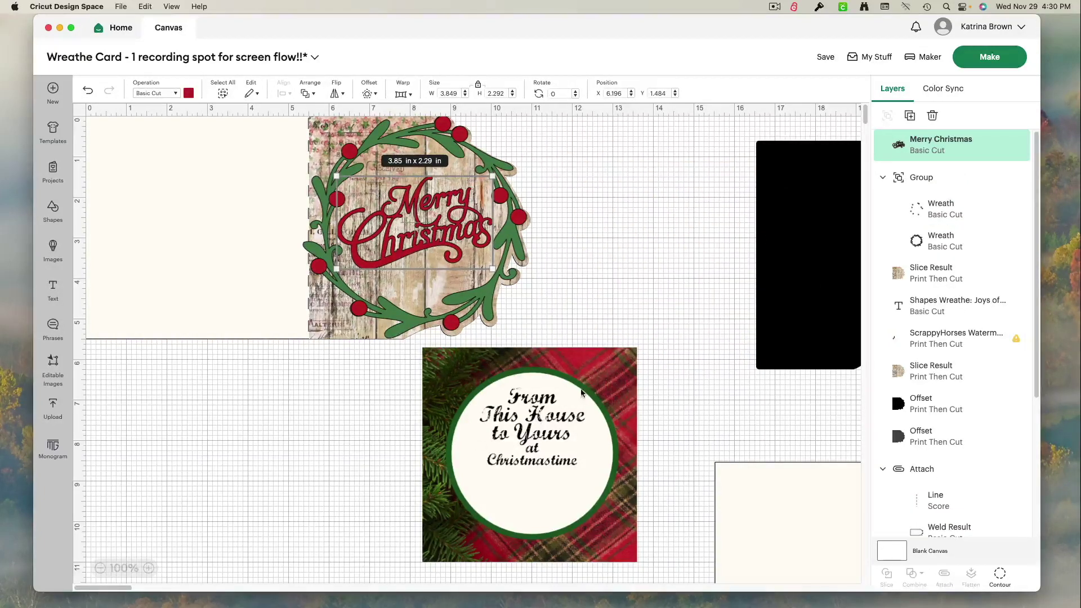
- Move the plaid greeting insert aside and add a square about 5.22 in wide below the card base
left_click_drag(587, 520, 703, 493)
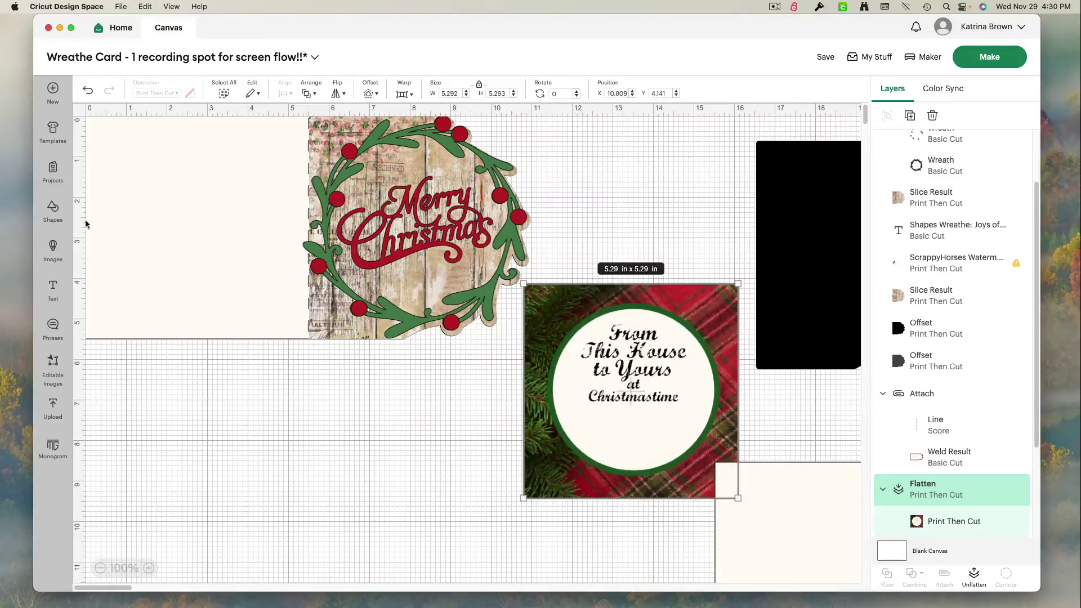
left_click(52, 209)
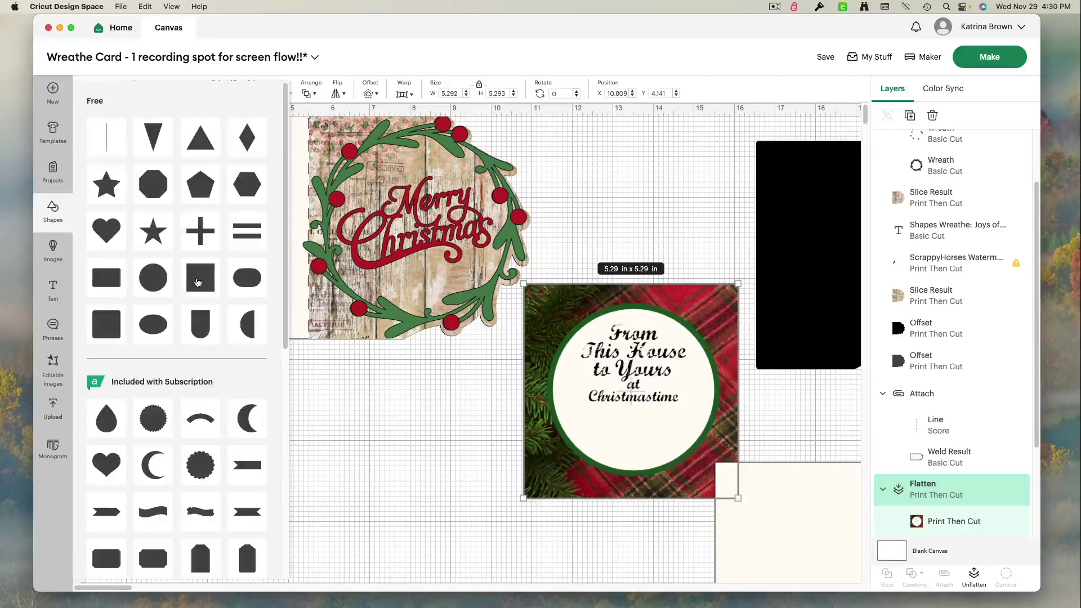
left_click(192, 284)
left_click_drag(162, 197, 126, 171)
left_click_drag(174, 201, 303, 333)
left_click_drag(230, 256, 371, 483)
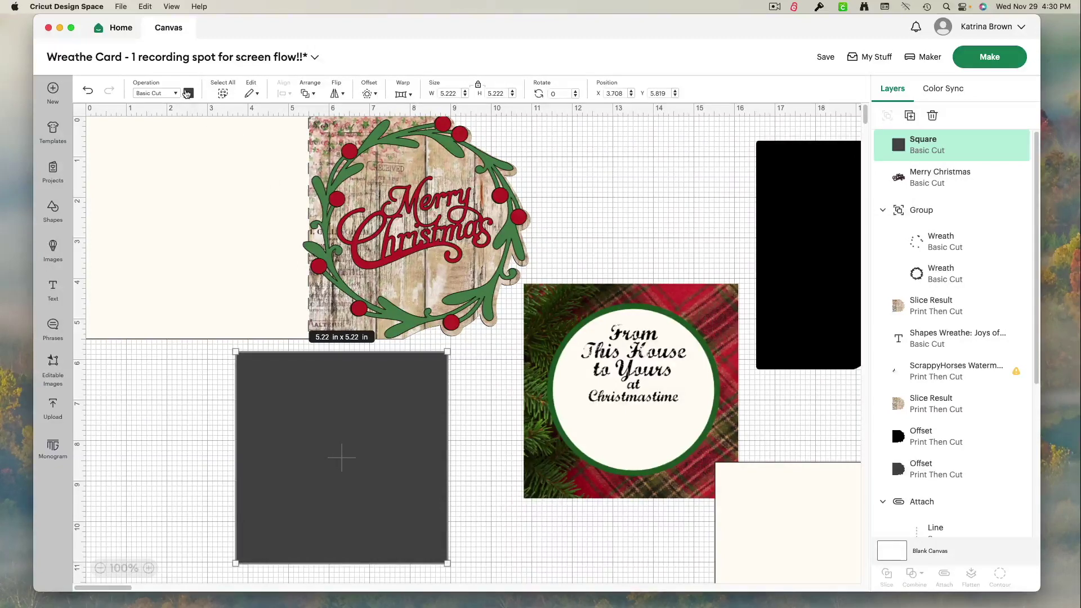
- Set the new square to Print Then Cut and fill it with the red plaid and pine branch pattern
left_click(188, 94)
left_click(175, 94)
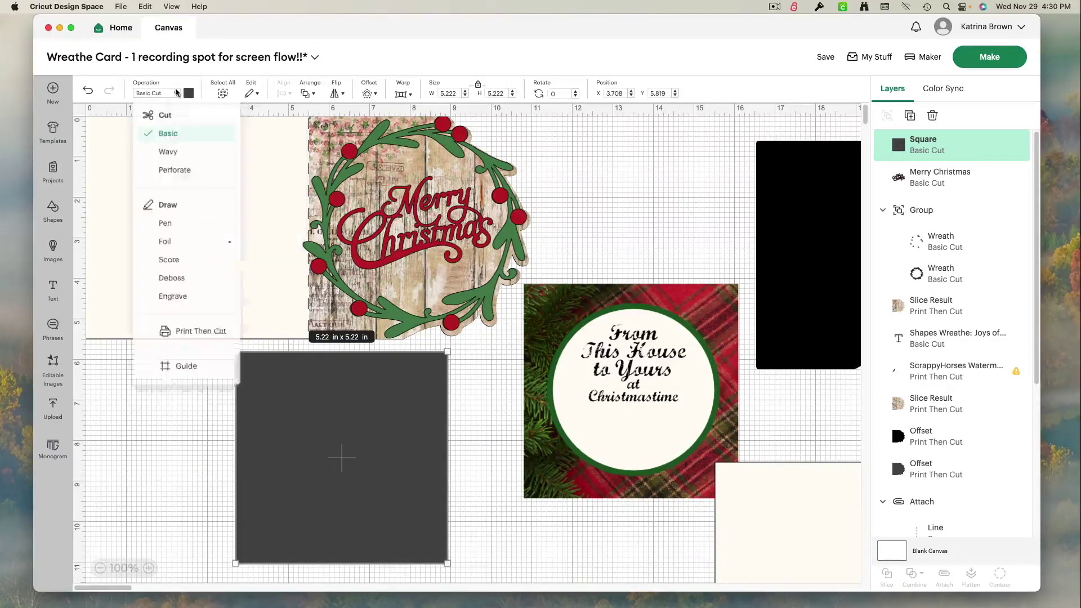
left_click(195, 343)
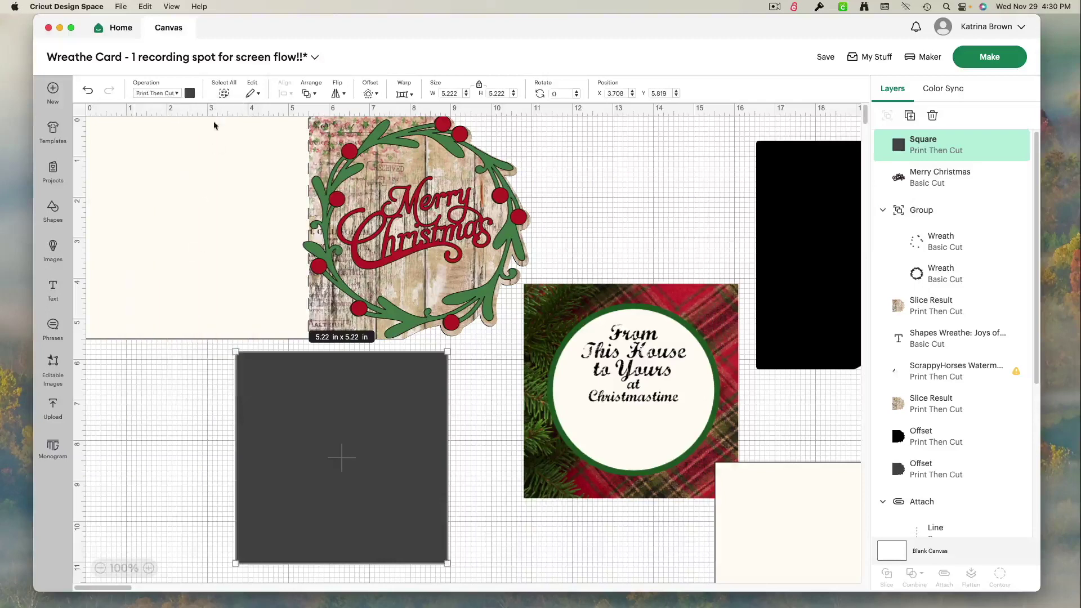
left_click(188, 94)
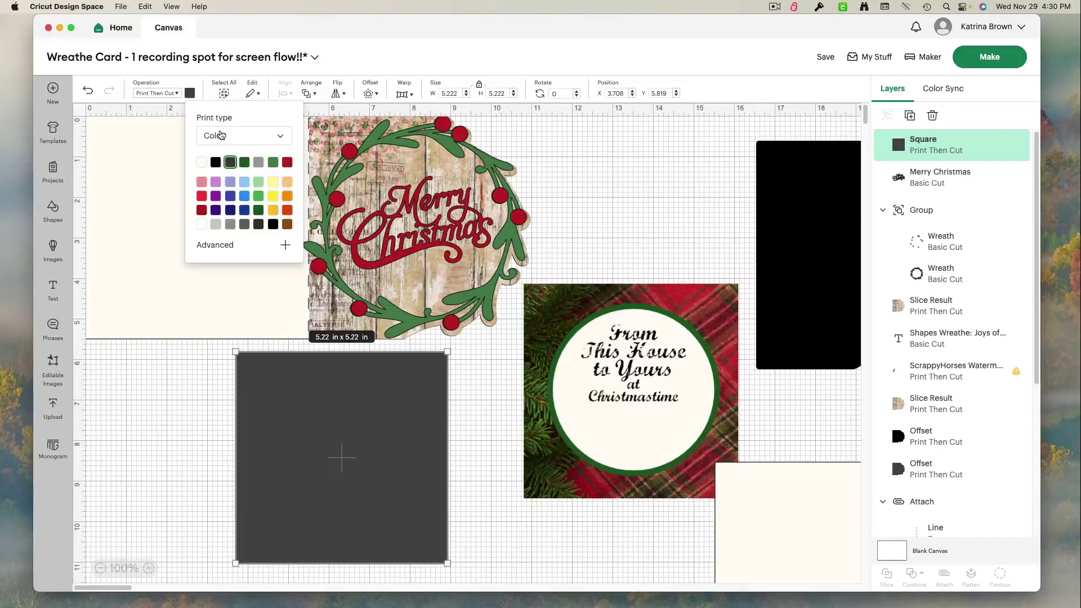
left_click(222, 135)
left_click(226, 182)
scroll(246, 210, "down", 10)
scroll(246, 208, "down", 3)
left_click(272, 204)
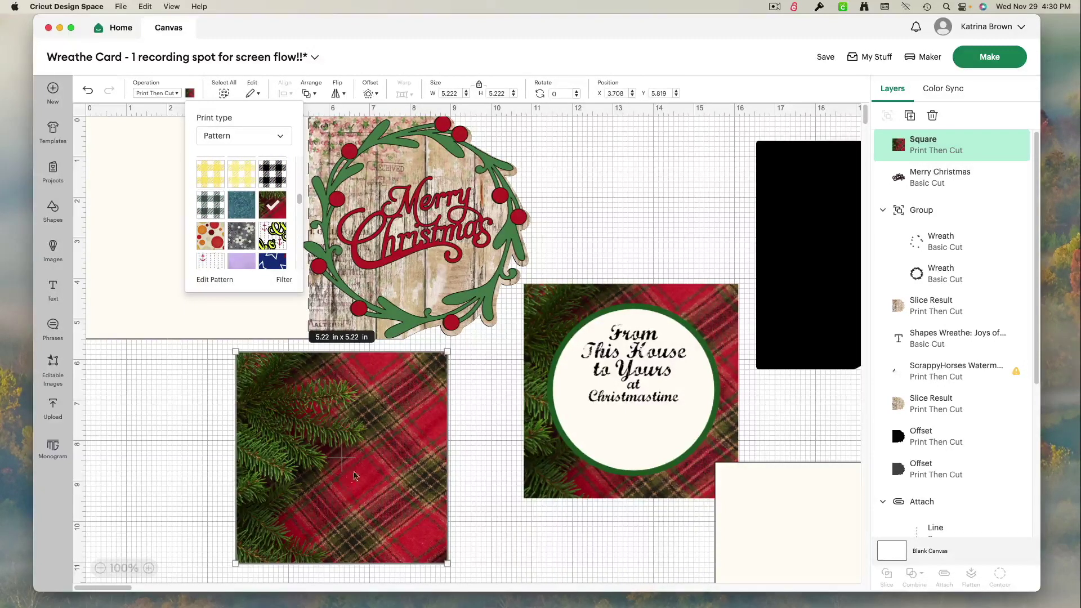
- Add a circle about 3.86 in wide and place it in the middle of the new plaid square
left_click(207, 448)
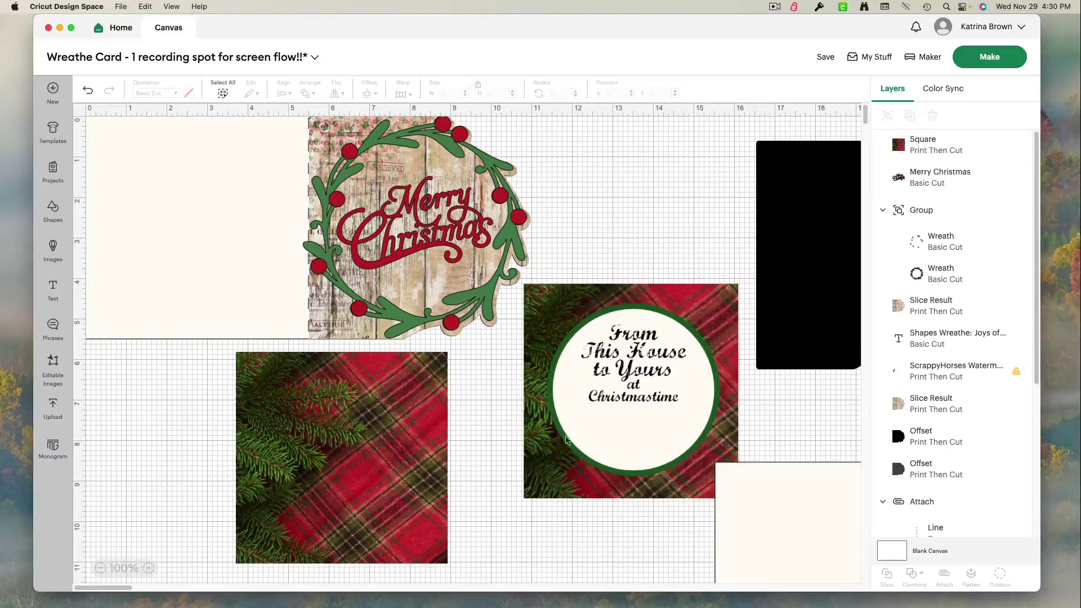
left_click(53, 213)
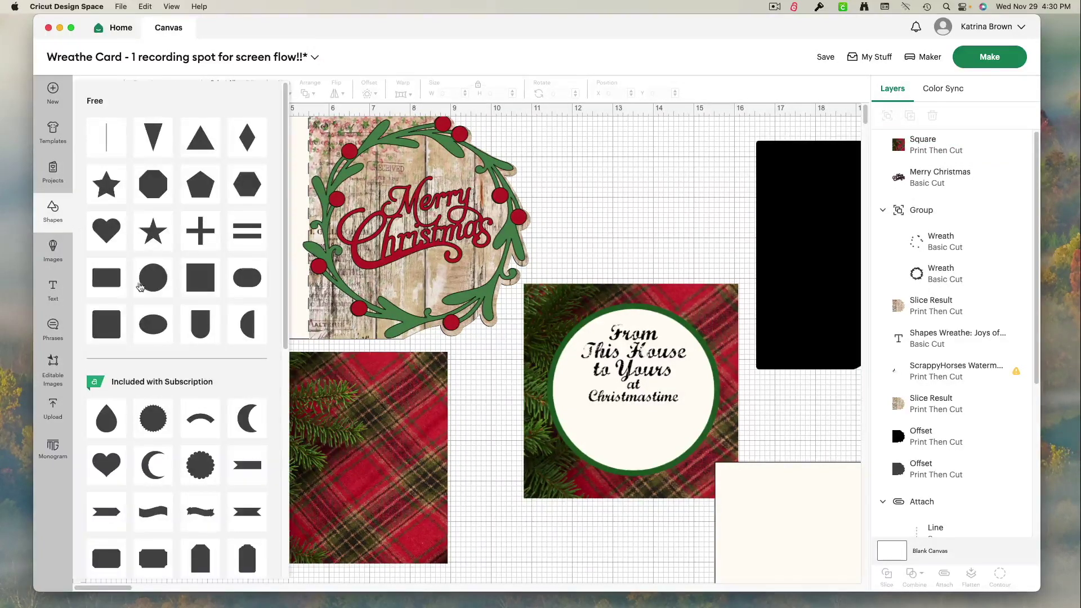
left_click(147, 281)
left_click_drag(200, 231, 420, 529)
left_click_drag(277, 388, 261, 371)
left_click_drag(309, 447, 307, 457)
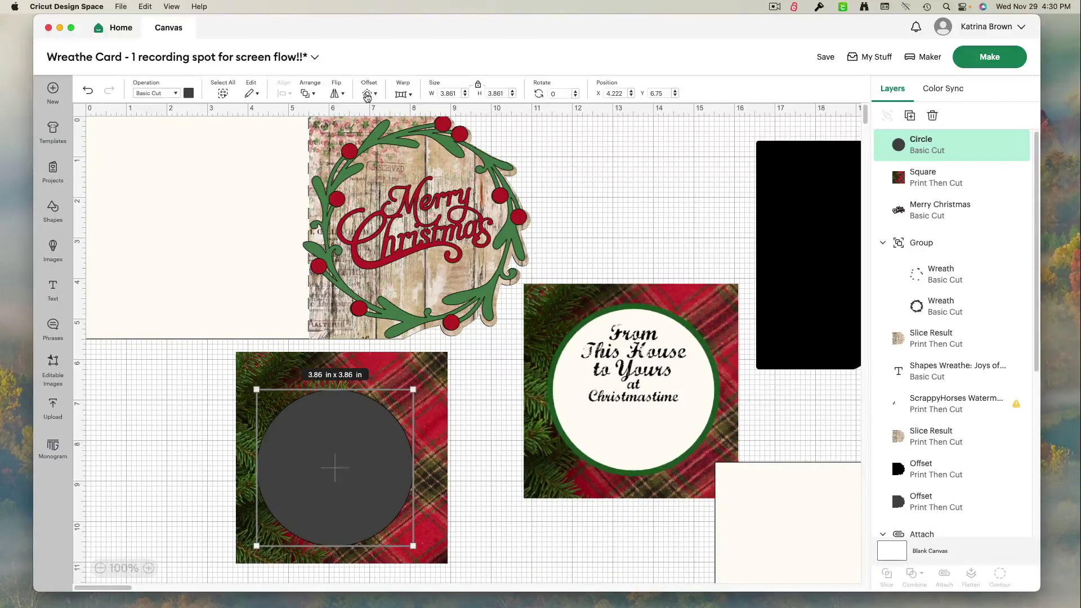
- Create an inward offset of the circle about 3.53 in wide and color it cream
left_click(367, 94)
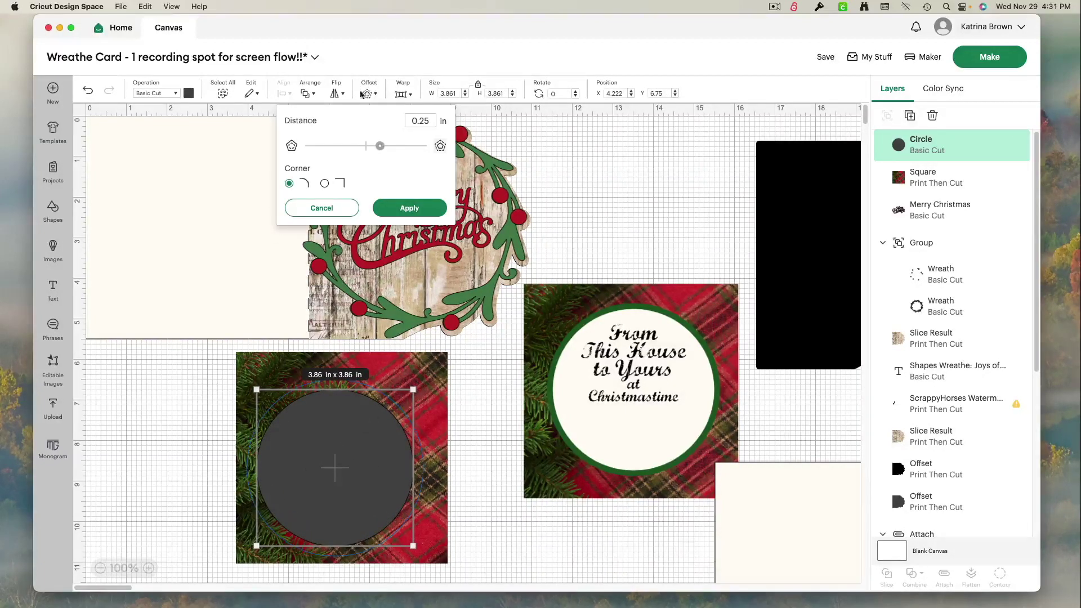
left_click_drag(380, 146, 357, 151)
left_click(425, 208)
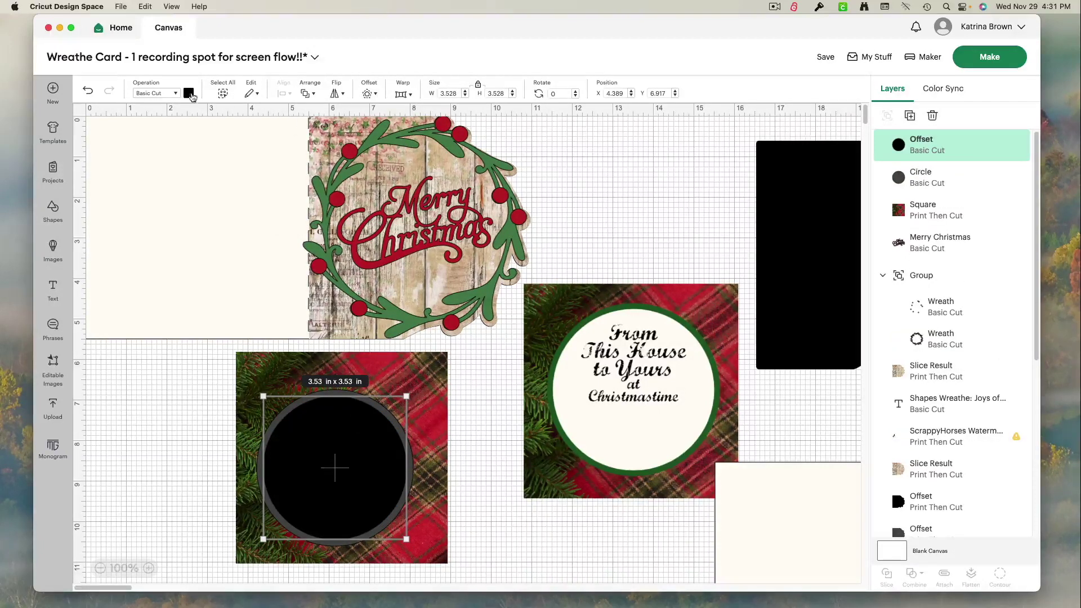
left_click(189, 92)
left_click(200, 141)
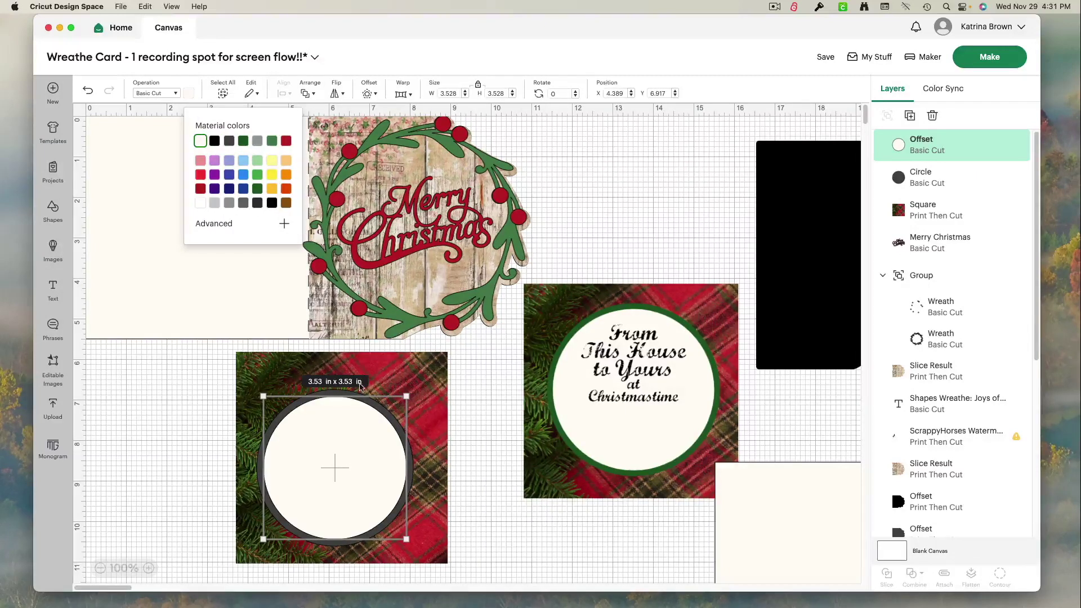
left_click(491, 425)
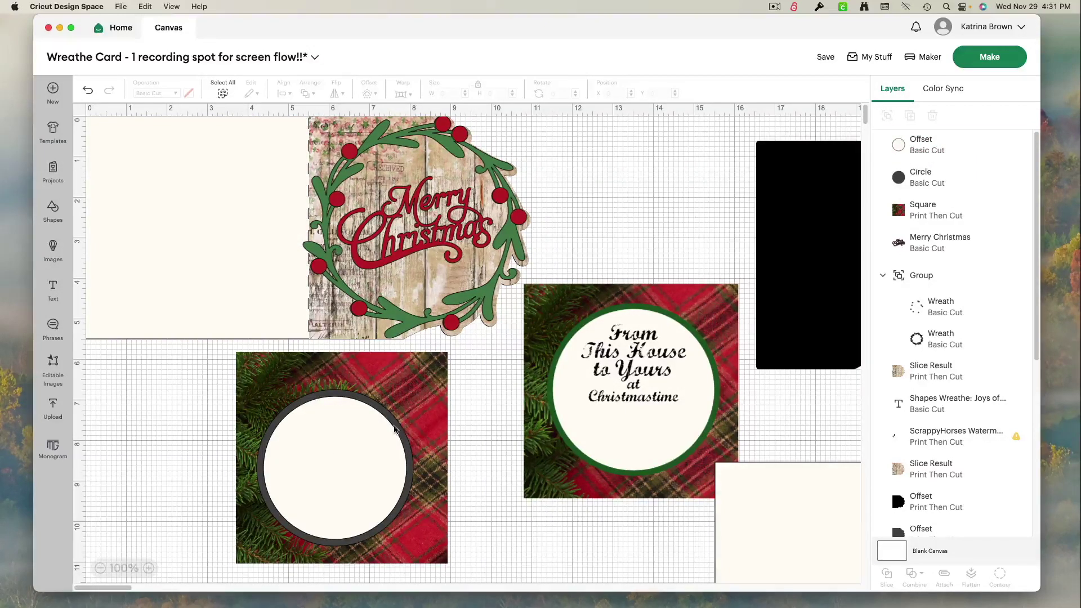
- Color the larger circle behind the cream offset dark green
left_click(396, 430)
left_click(456, 420)
left_click(367, 401)
left_click(929, 211)
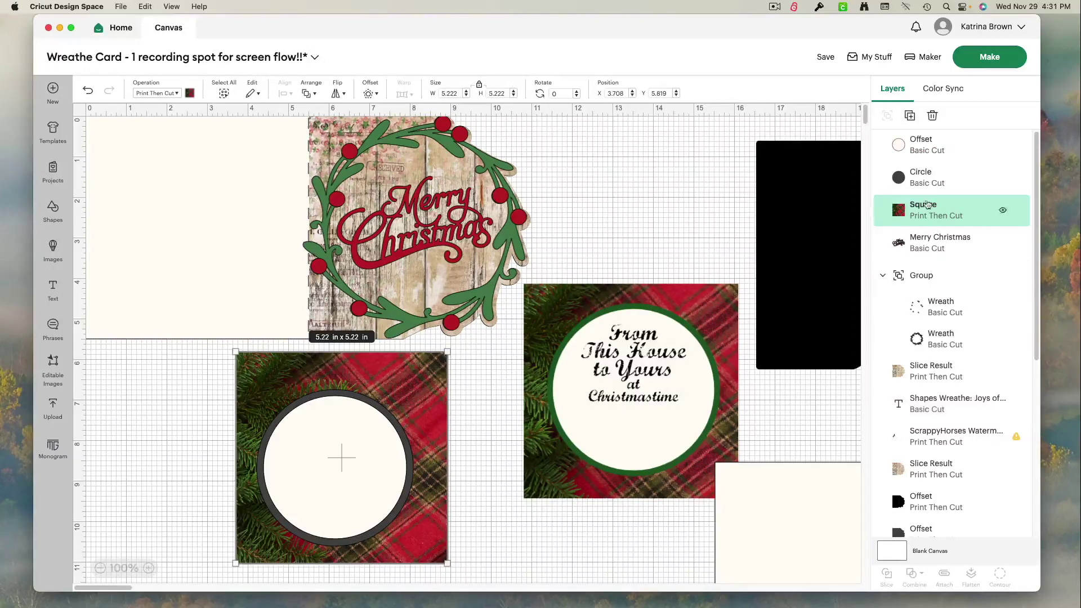
left_click(911, 177)
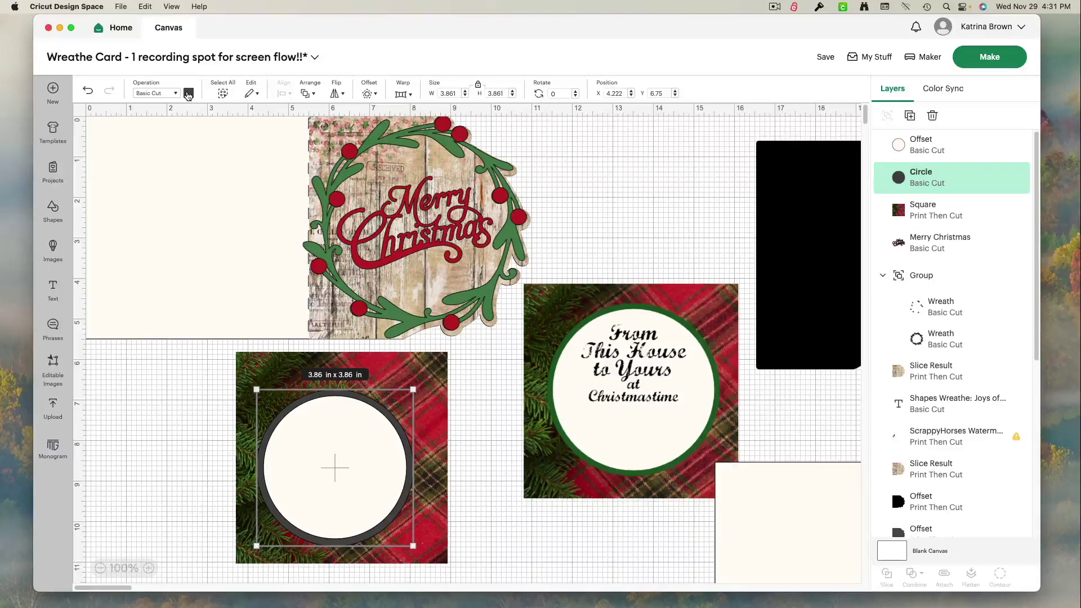
left_click(188, 93)
left_click(243, 141)
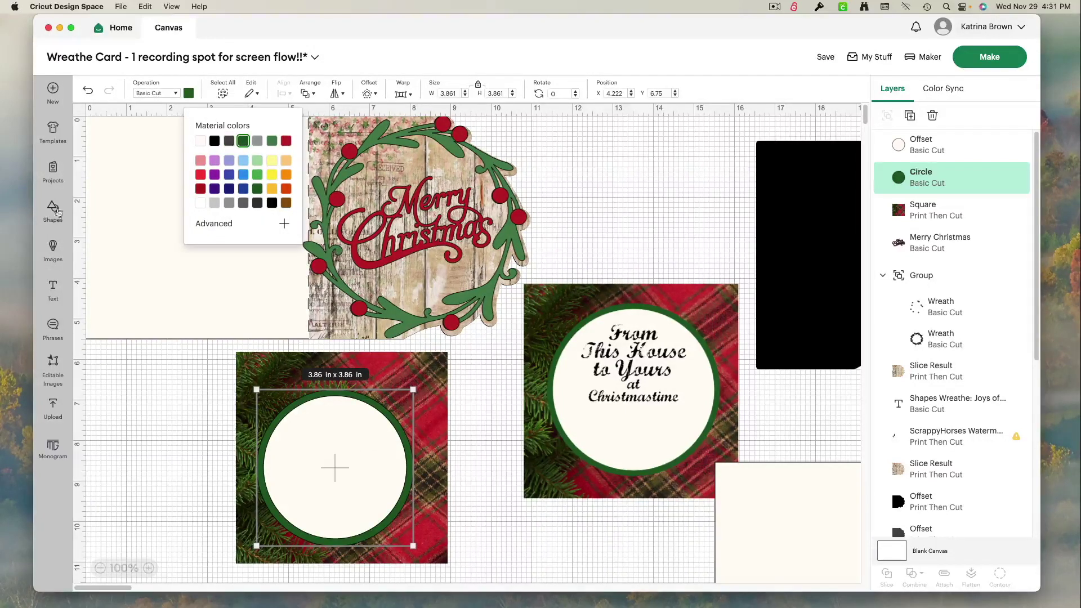
- Move the original greeting insert farther aside and shift the new plaid square with its circles into the freed space
left_click(212, 486)
left_click_drag(212, 486, 404, 515)
left_click_drag(606, 433, 726, 413)
left_click_drag(277, 436, 489, 499)
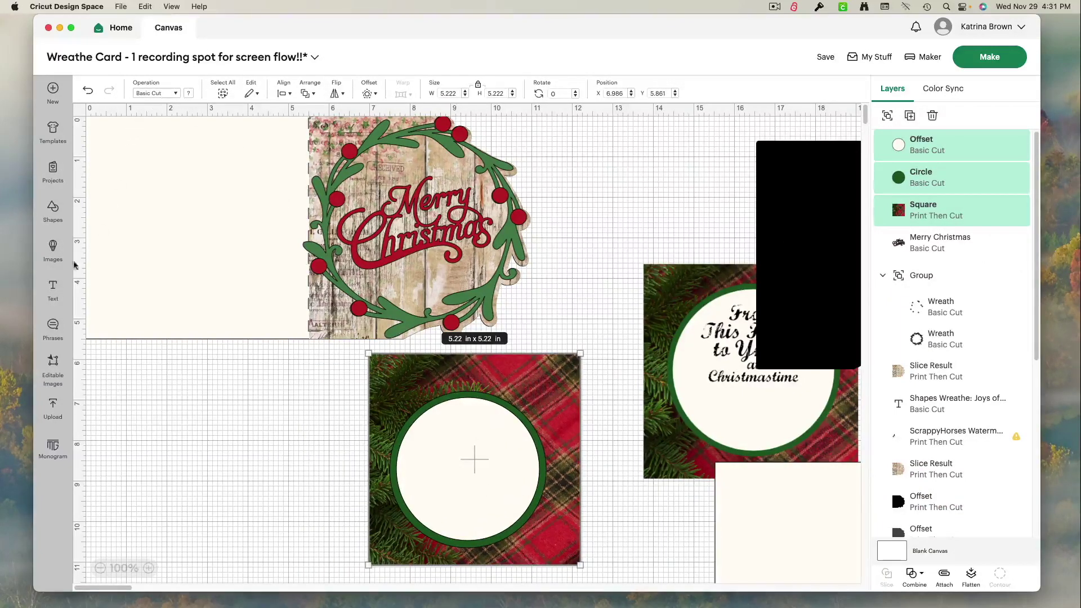
- Add the two-line text "Thinking of You!" with the line break after "Thinking"
left_click(53, 290)
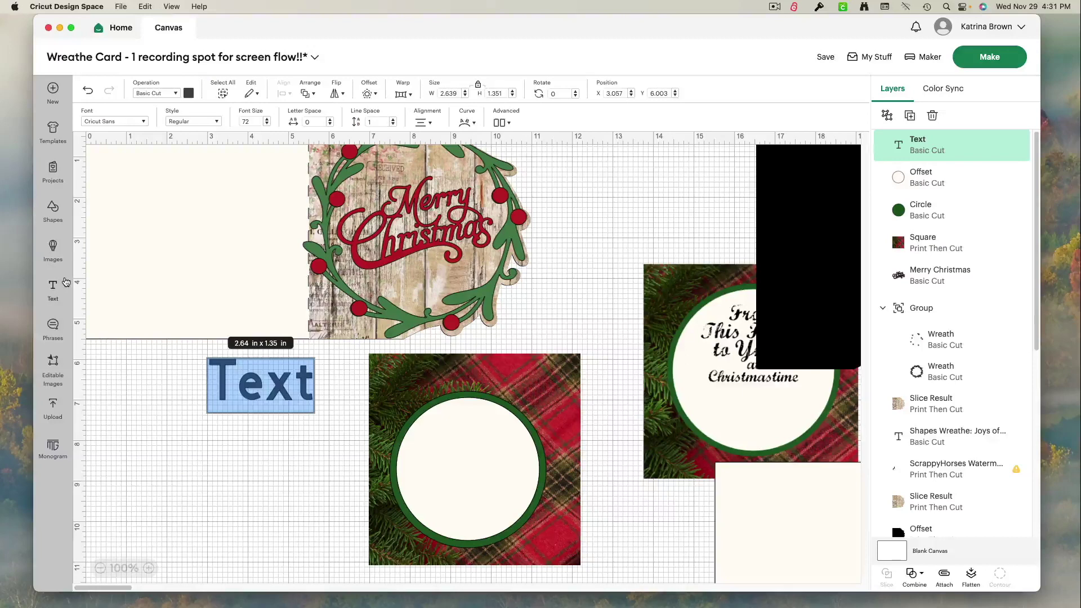
type("Thing")
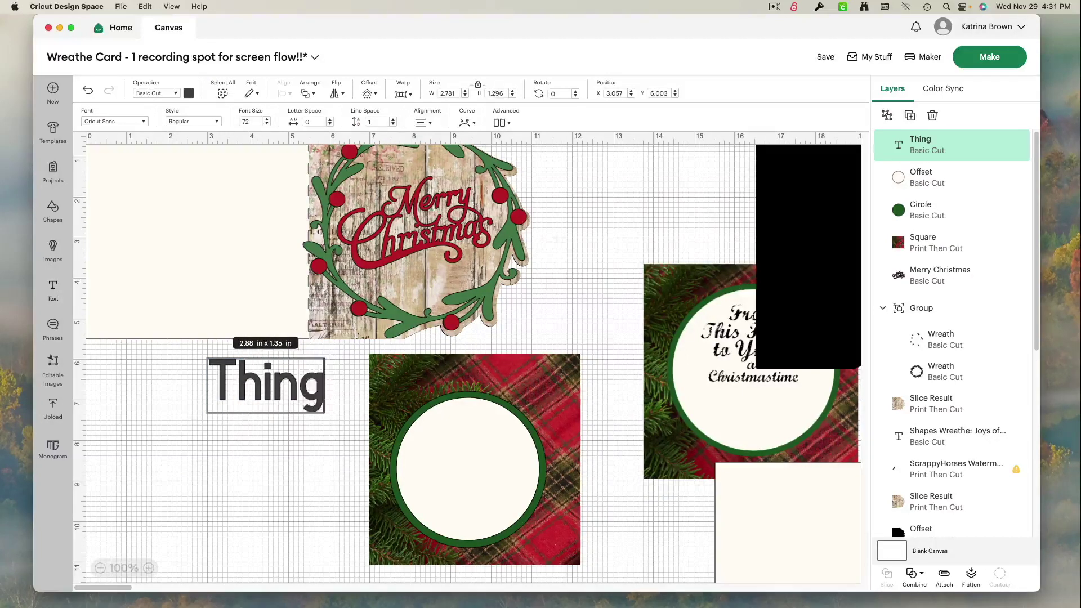
key("BackSpace")
key("BackSpace")
key("BackSpace")
key("BackSpace")
type("hinking")
key("Return")
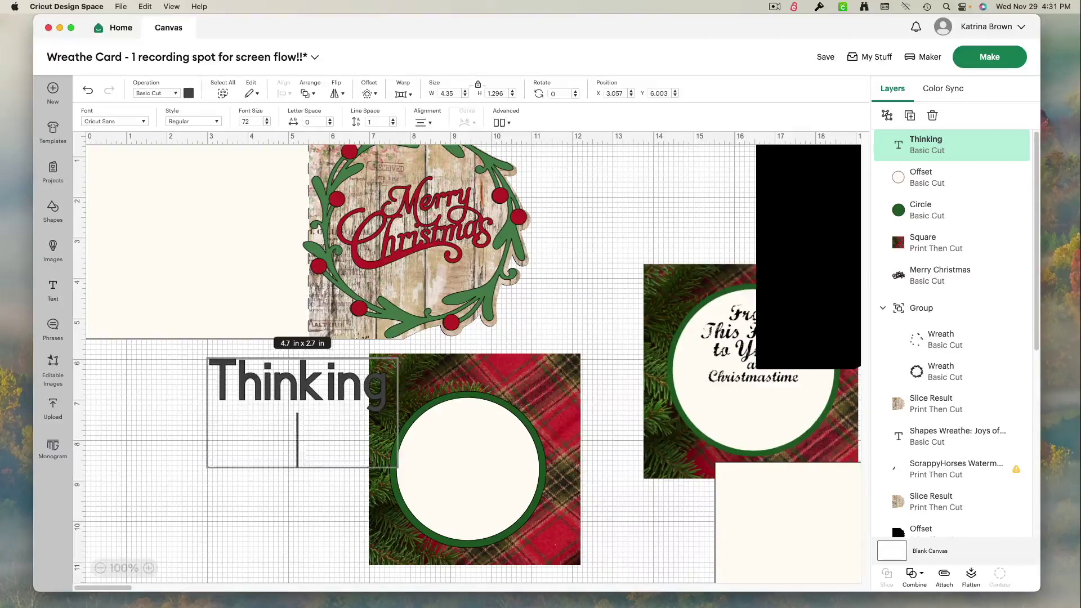
type("of Y")
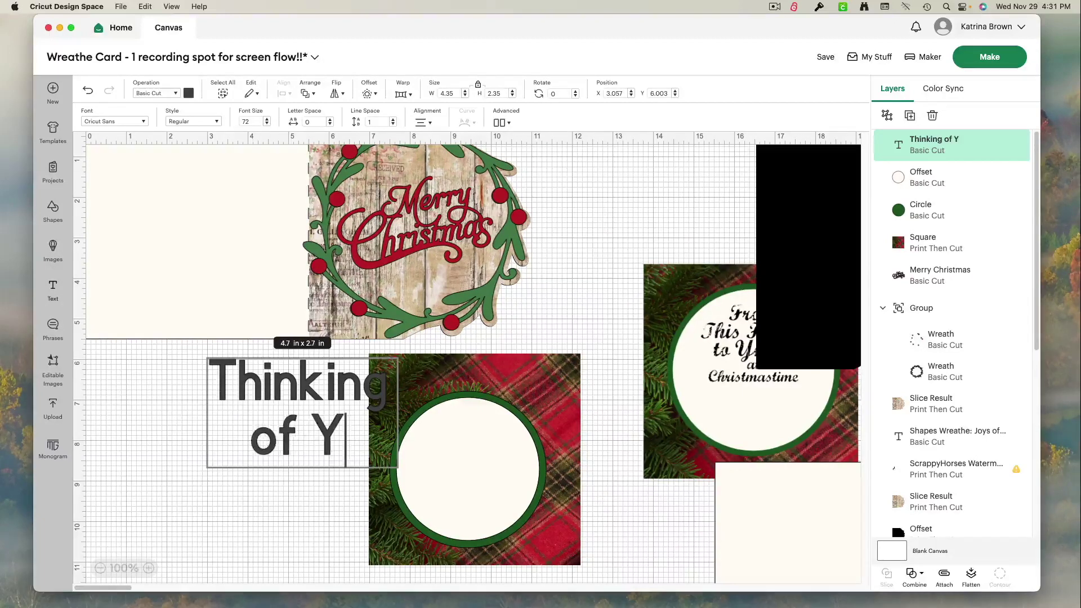
type("ou!")
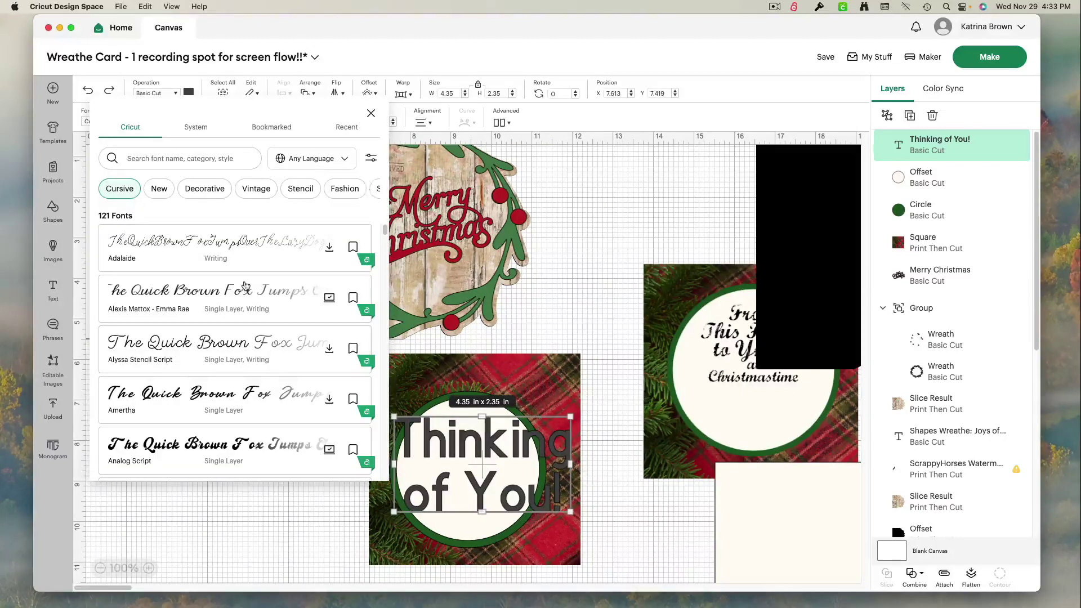
- Set the greeting text to the cursive font BFC Inkly and scale it to about 2.71 in wide inside the cream circle
scroll(253, 353, "down", 5)
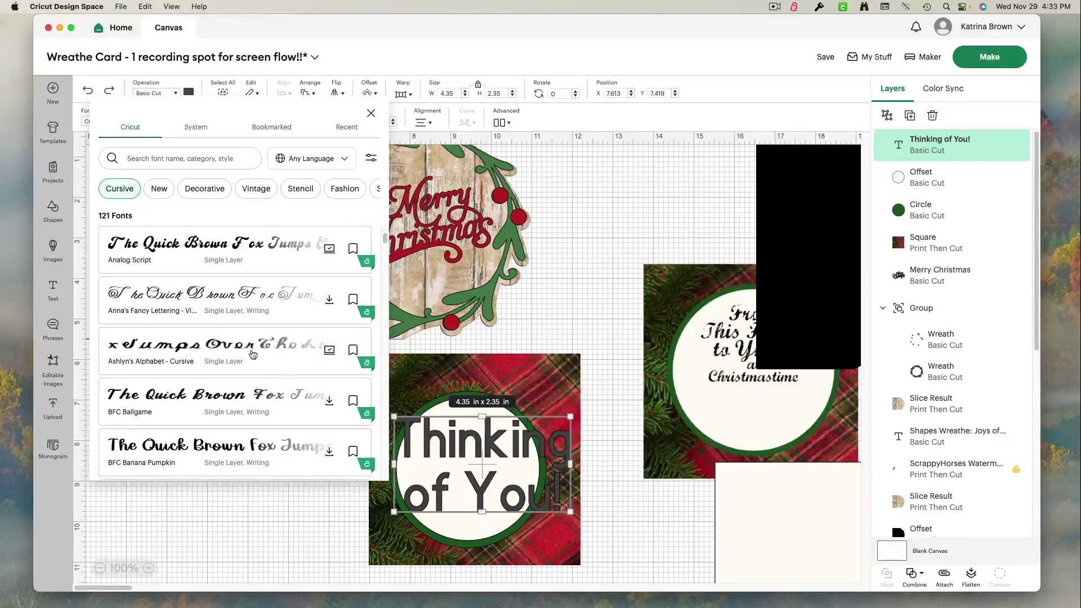
scroll(253, 353, "down", 3)
scroll(253, 354, "down", 3)
scroll(253, 354, "down", 3)
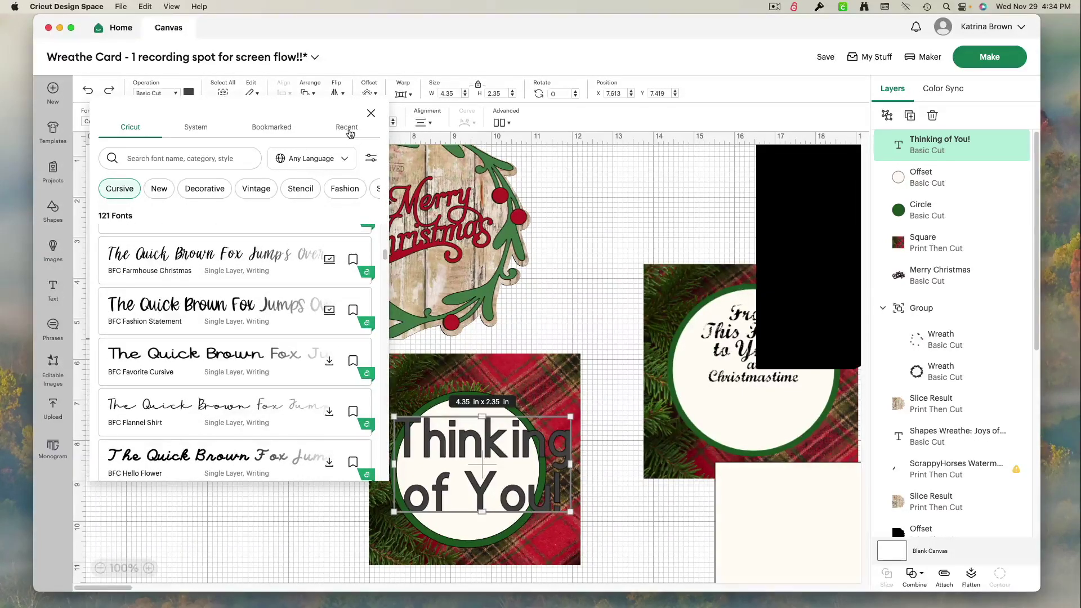
scroll(265, 238, "down", 5)
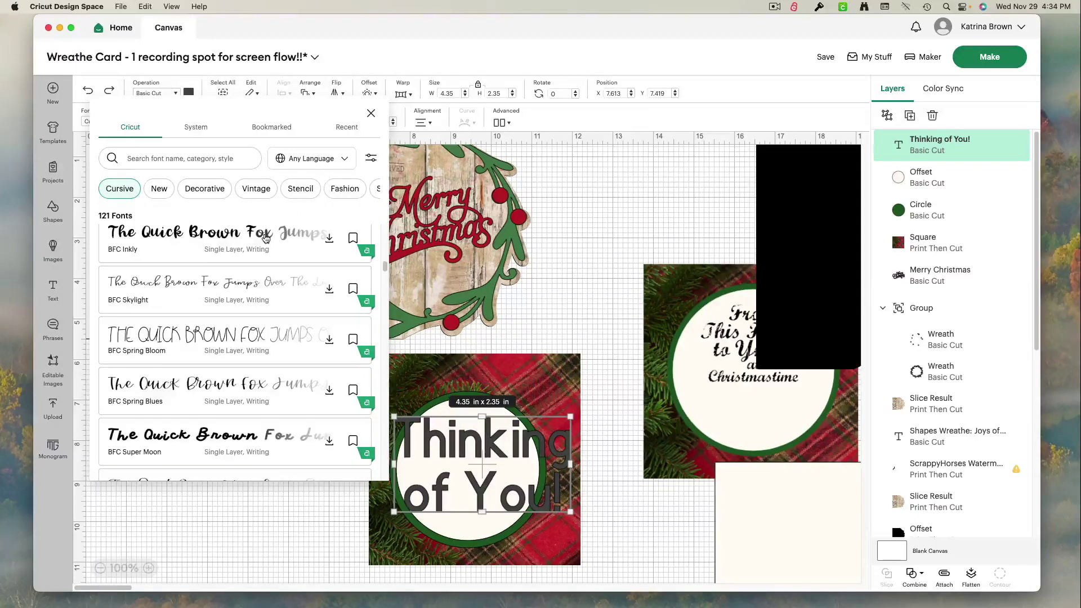
left_click(267, 238)
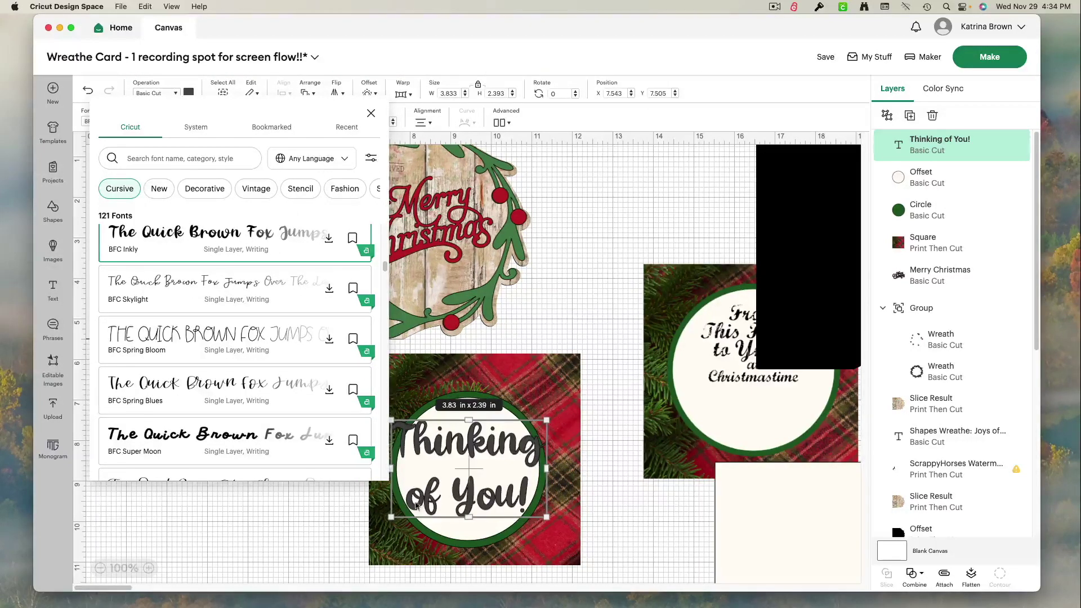
left_click_drag(546, 516, 488, 484)
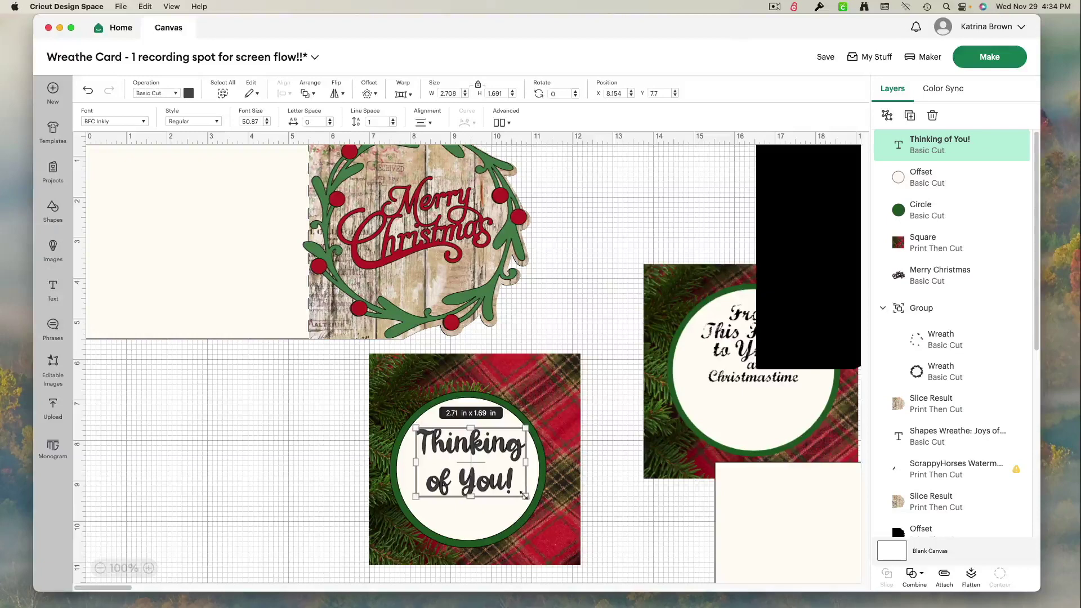
- Center the greeting text, both circles and the plaid square on one another
left_click_drag(289, 410, 543, 533)
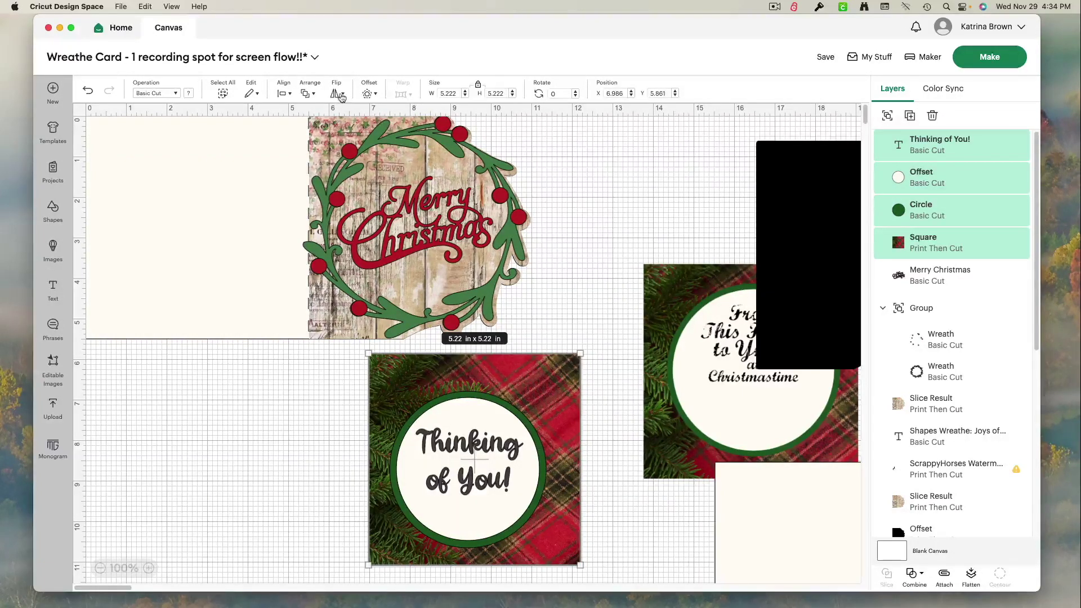
left_click(286, 94)
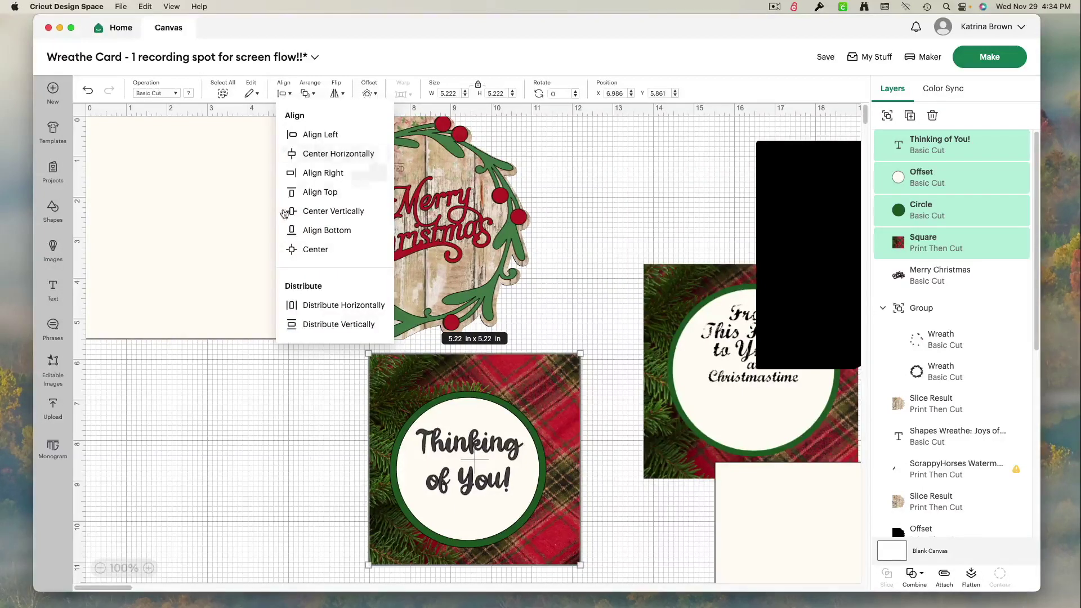
left_click(313, 251)
- Nudge the "Thinking of You!" text slightly upward inside the cream circle
left_click(444, 473)
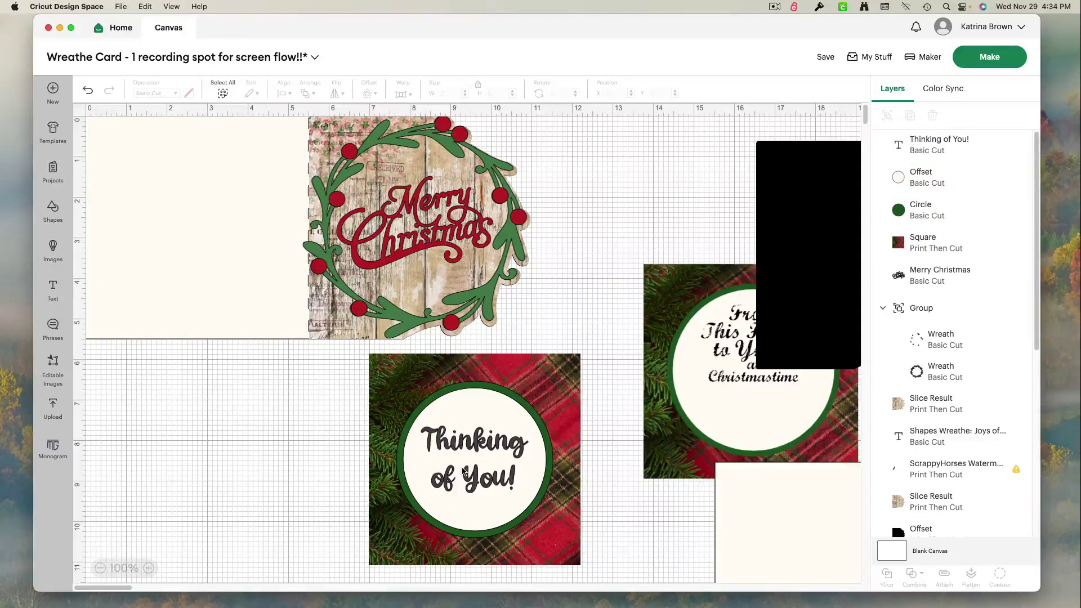
key("Up")
key("Up")
key("Up")
key("Up")
key("Up")
key("Up")
key("Up")
key("Up")
key("Up")
key("Up")
key("Up")
key("Up")
key("Up")
key("Up")
key("Up")
key("Up")
key("Up")
key("Up")
key("Up")
key("Up")
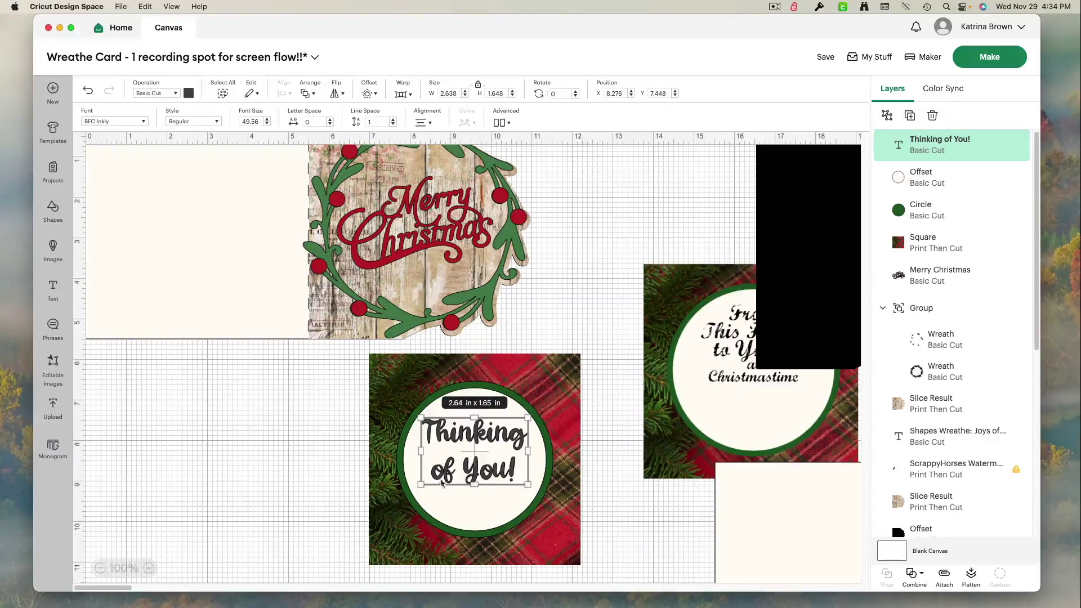
- Flatten the greeting text, circles and plaid square into one printable insert and move it up over the card front
left_click_drag(274, 406, 591, 550)
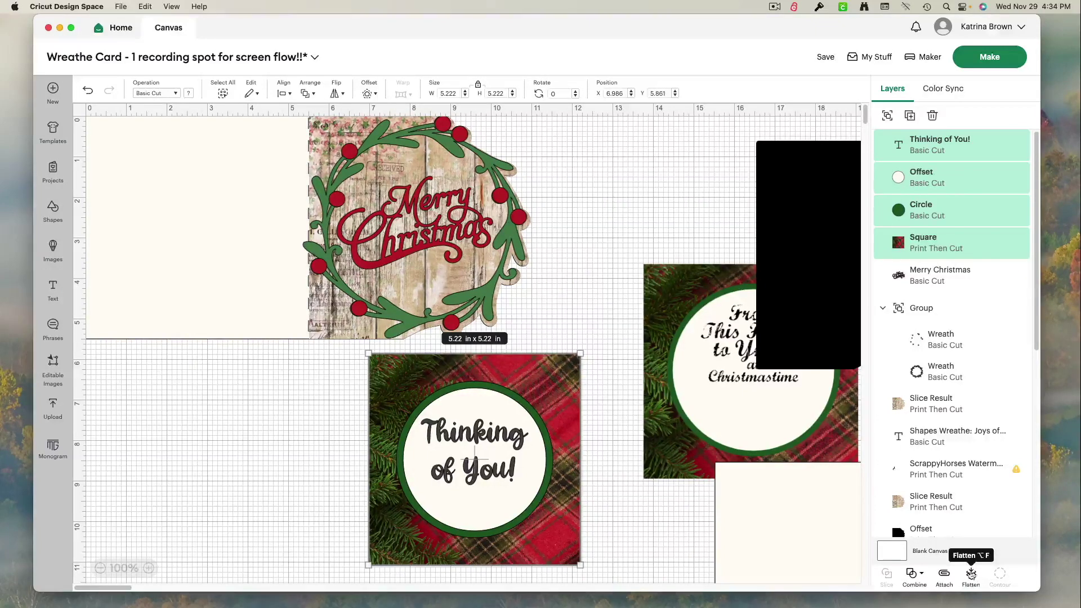
left_click(972, 575)
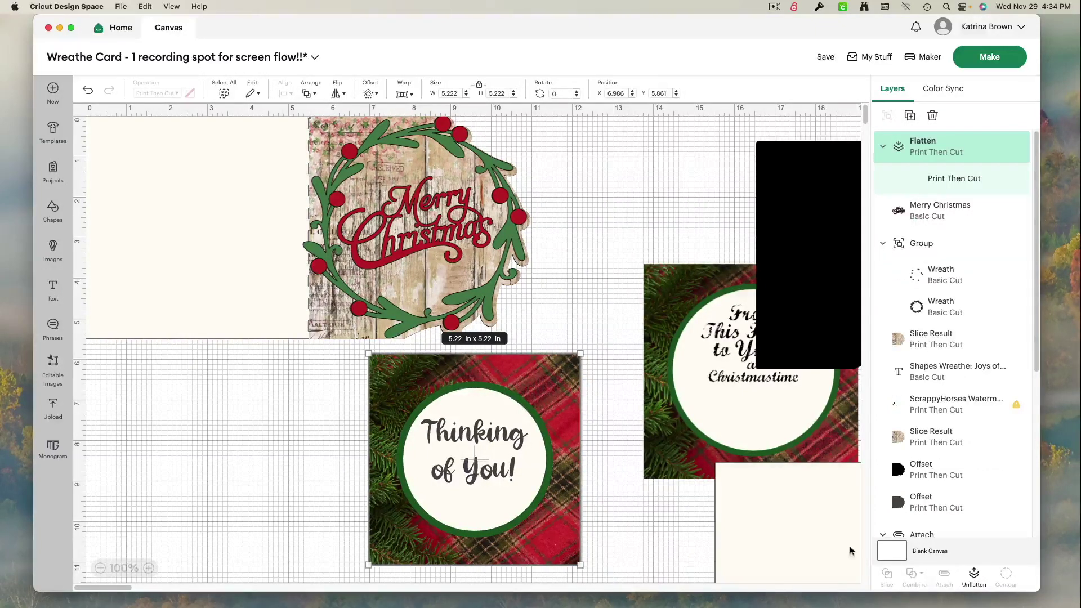
left_click_drag(549, 532, 535, 333)
right_click(535, 333)
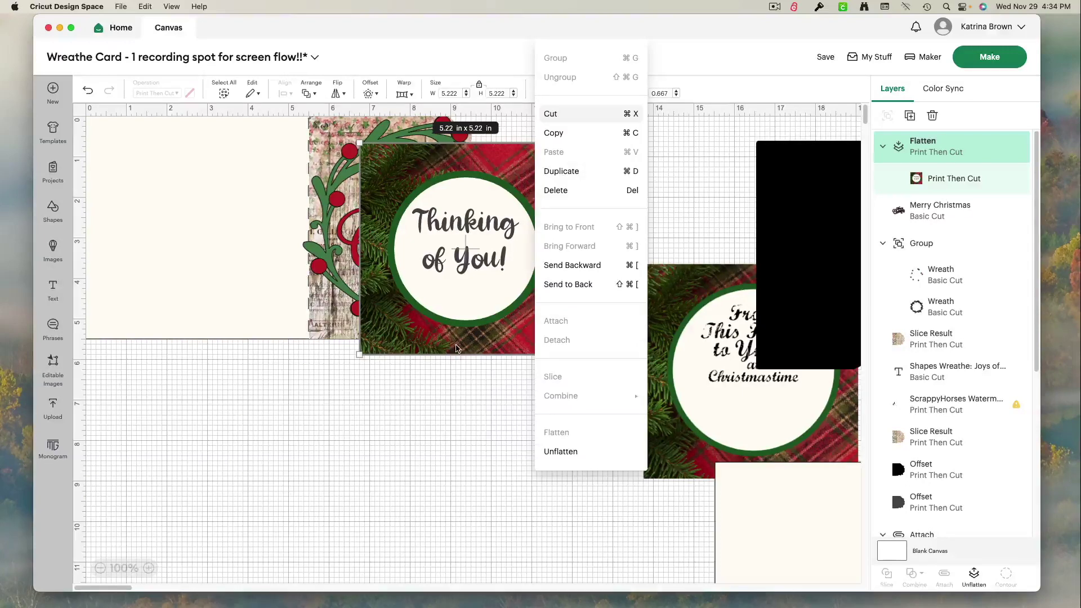
left_click(456, 349)
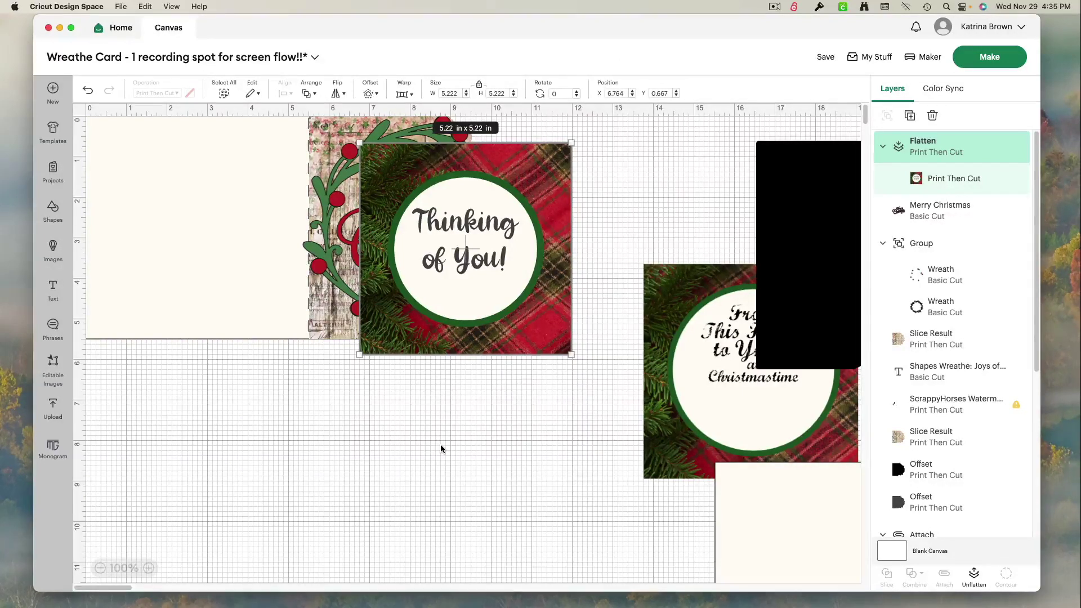